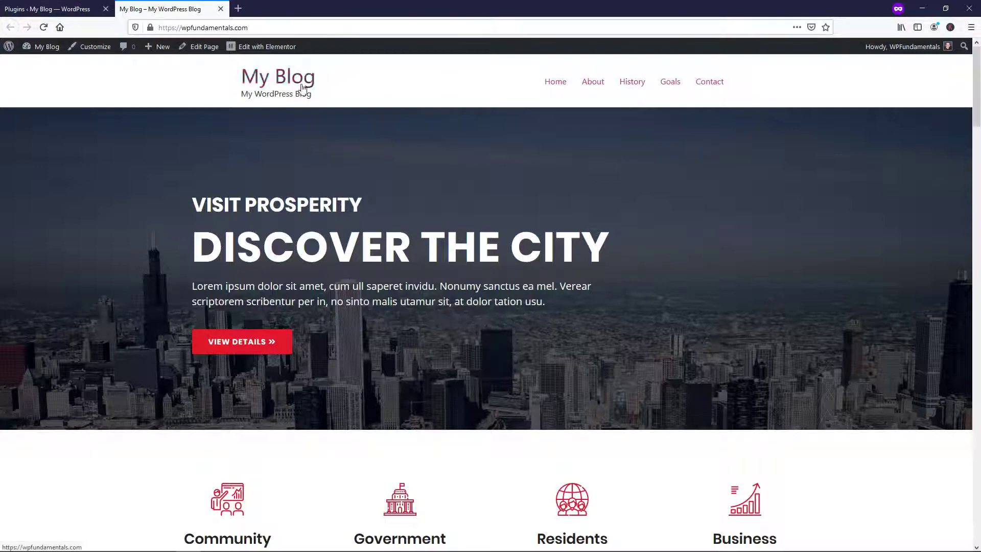
Scroll through the My Blog front page and back up to the 'Discover the City' hero.
{"action": "scroll", "coordinate": [969, 97], "scroll_direction": "down", "scroll_amount": 9}
{"action": "scroll", "coordinate": [490, 301], "scroll_direction": "down", "scroll_amount": 15}
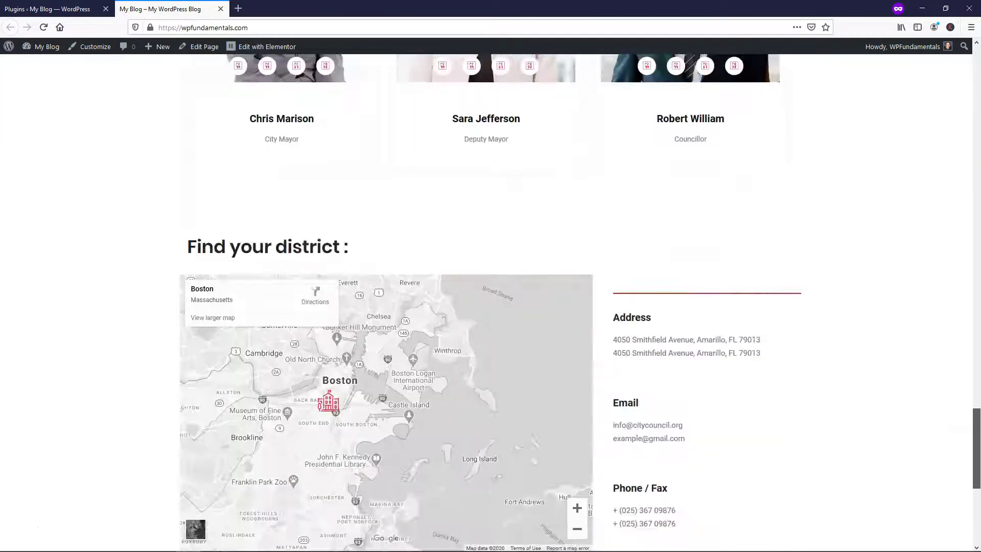
{"action": "scroll", "coordinate": [499, 128], "scroll_direction": "up", "scroll_amount": 20}
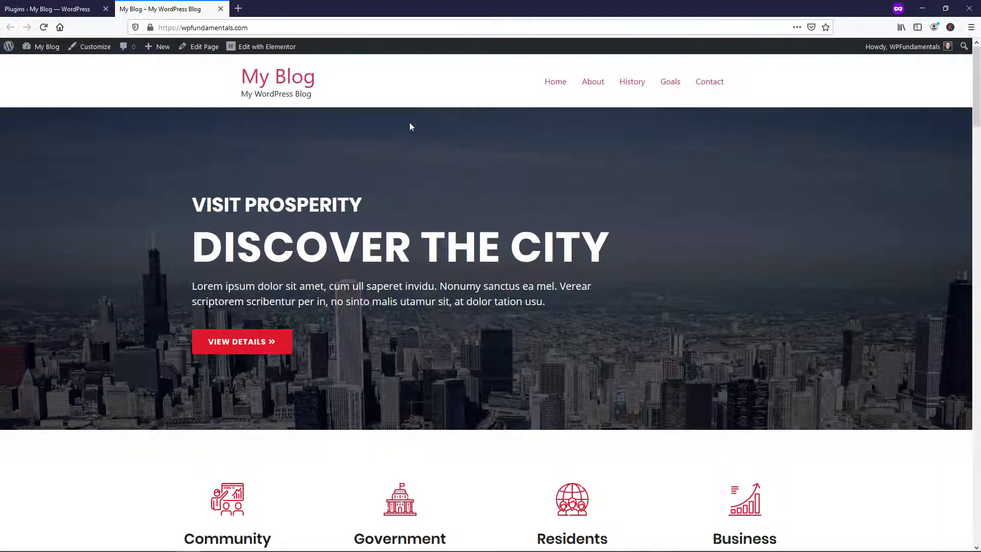
From the Plugins page, search 'el' and install and activate the Elements kit Elementor addon.
{"action": "left_click", "coordinate": [41, 10]}
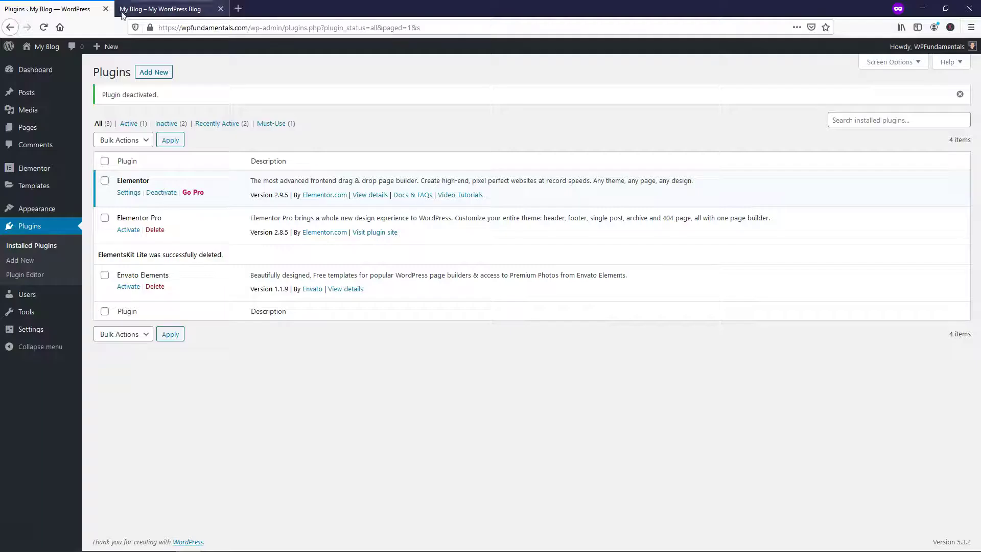
{"action": "left_click", "coordinate": [157, 73]}
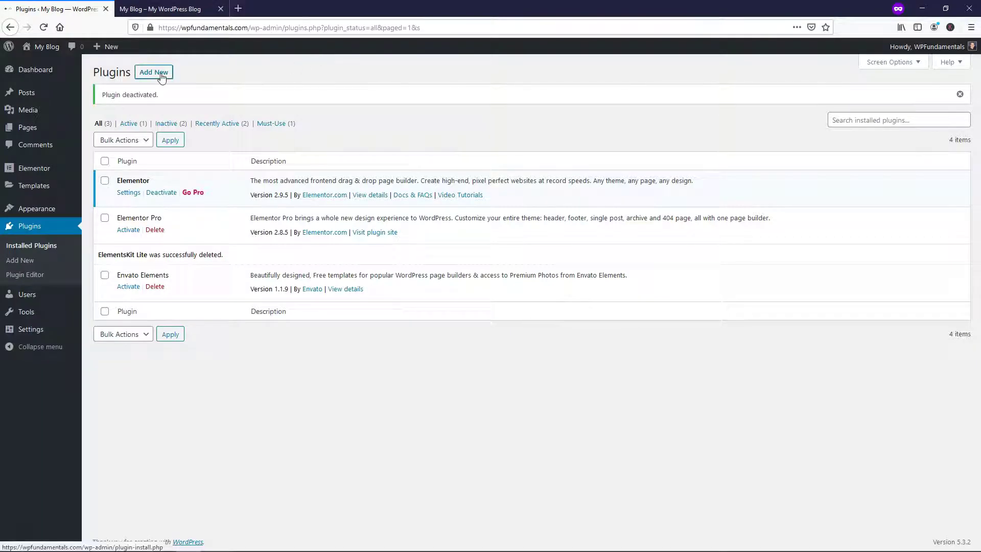
{"action": "left_click", "coordinate": [847, 102]}
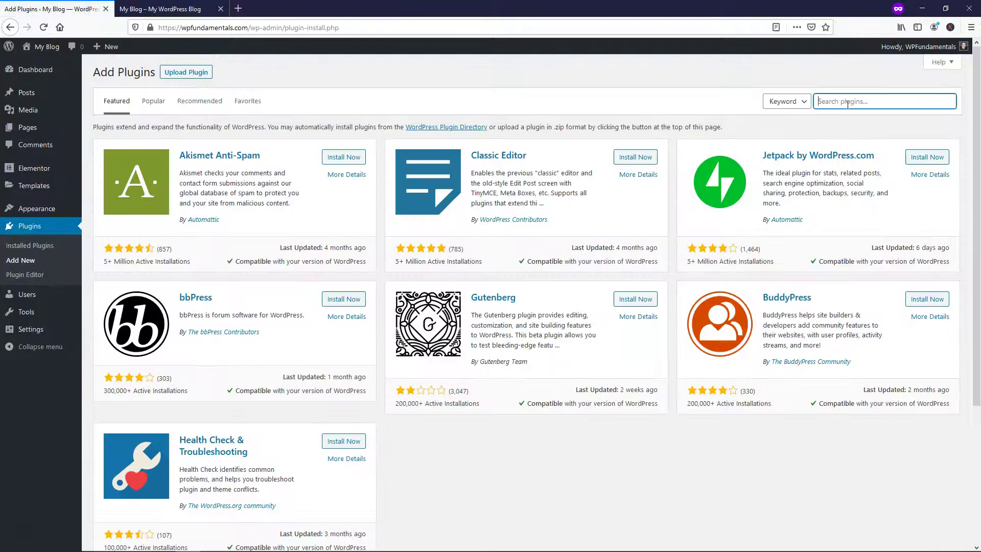
{"action": "type", "text": "elements kit"}
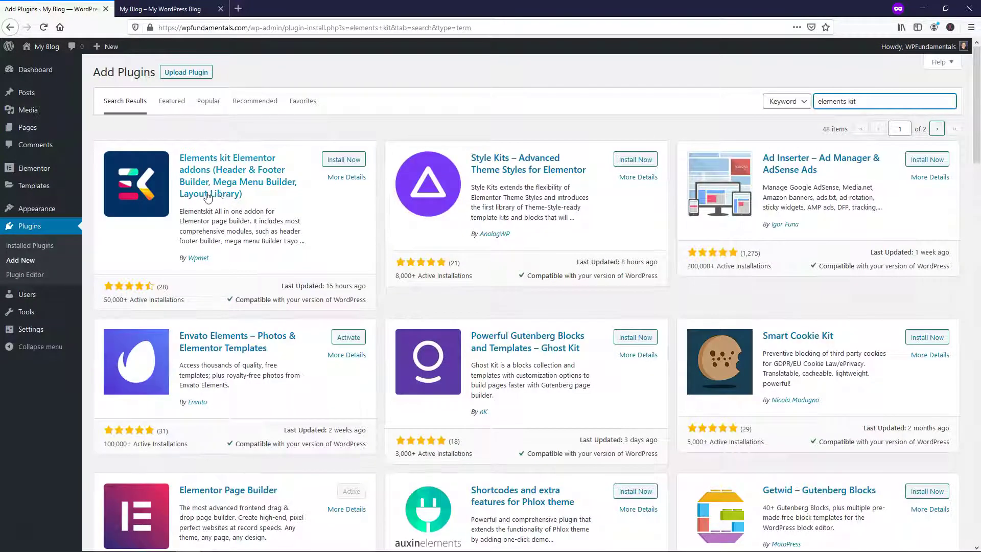
{"action": "left_click", "coordinate": [338, 161]}
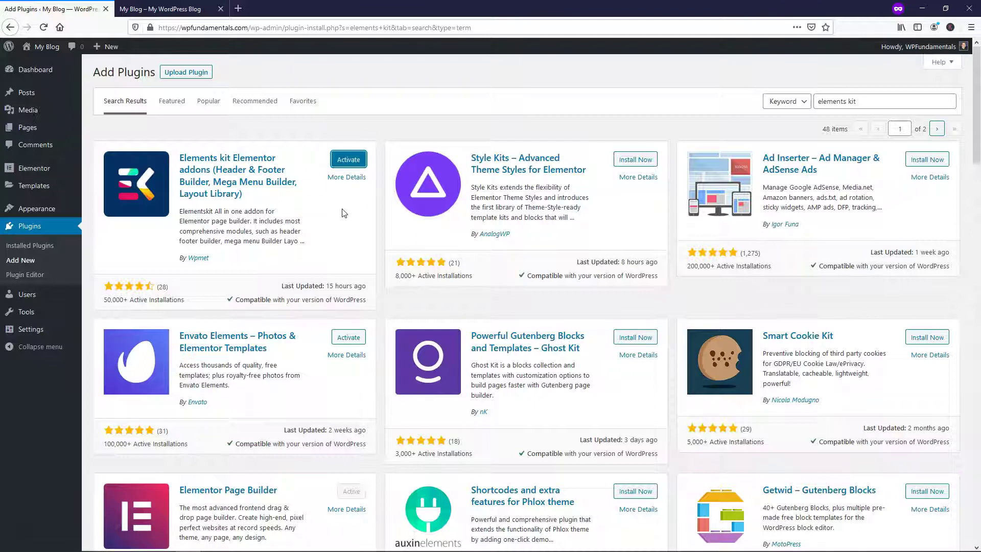
{"action": "left_click", "coordinate": [340, 164]}
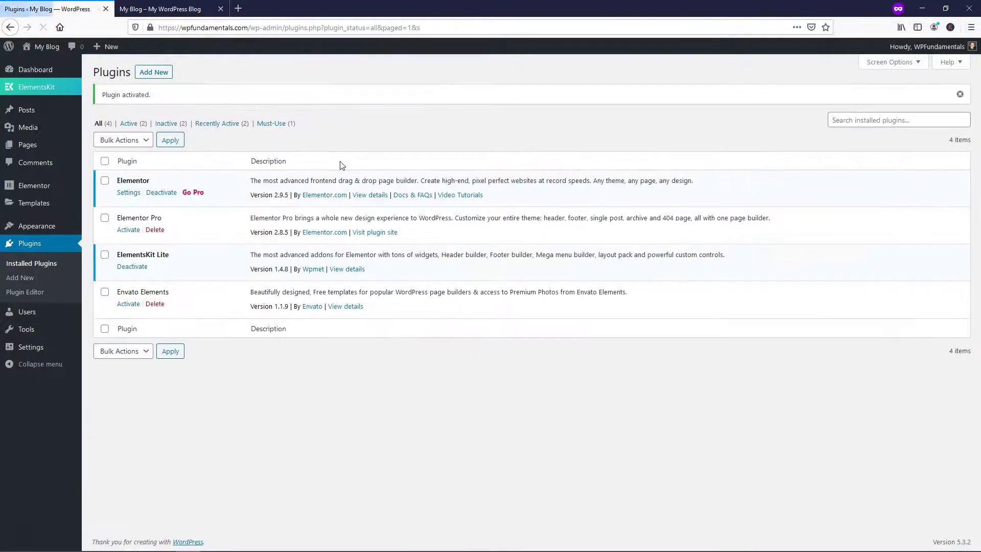
Review the ElementsKit Elements and Modules tabs, confirming Header Footer is on, then open My Templates.
{"action": "mouse_move", "coordinate": [34, 92]}
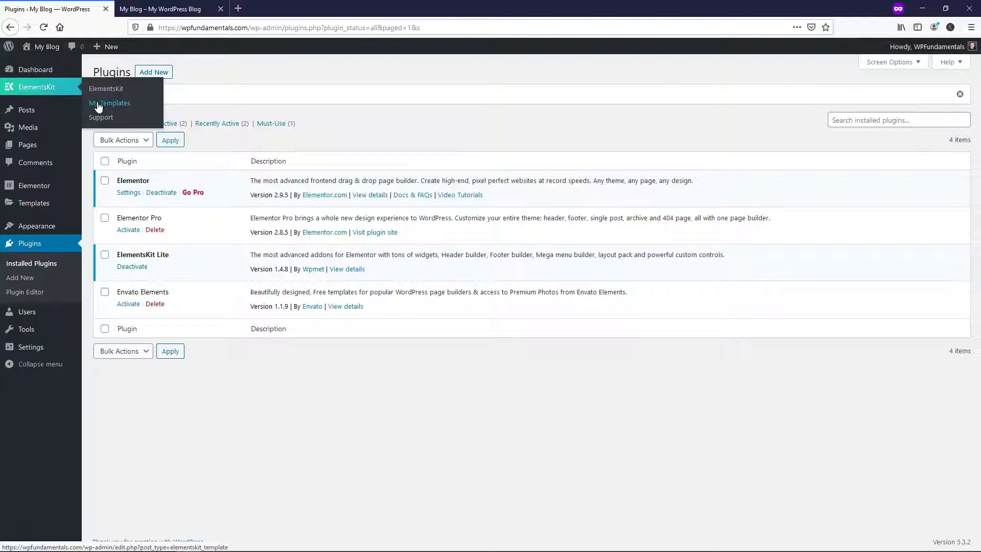
{"action": "left_click", "coordinate": [95, 93]}
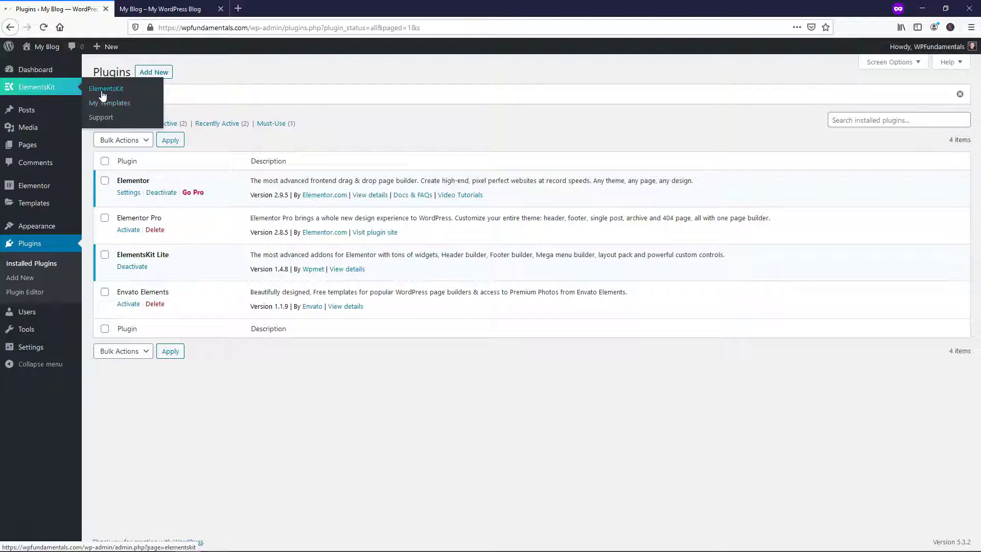
{"action": "left_click", "coordinate": [148, 176]}
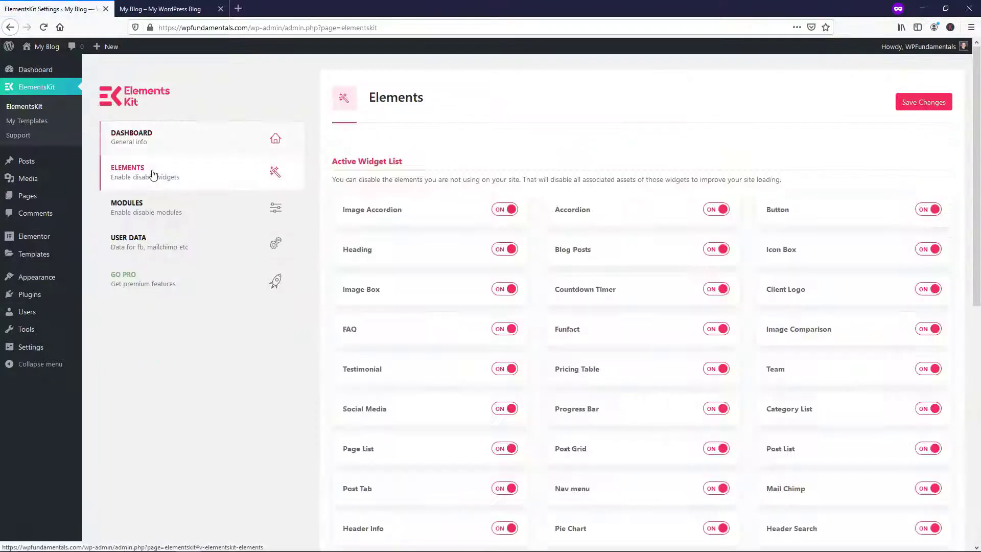
{"action": "scroll", "coordinate": [674, 267], "scroll_direction": "down", "scroll_amount": 9}
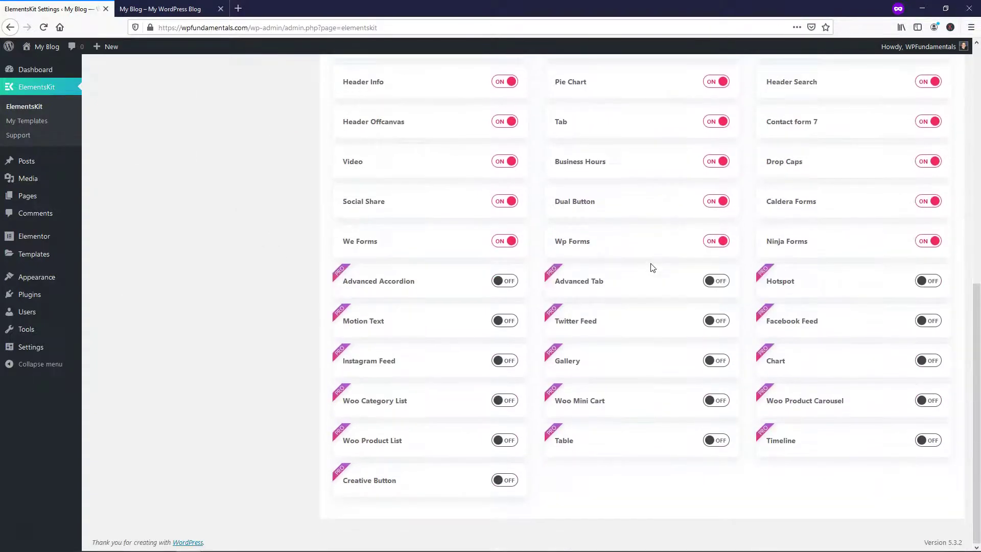
{"action": "scroll", "coordinate": [650, 267], "scroll_direction": "up", "scroll_amount": 8}
{"action": "left_click", "coordinate": [154, 182]}
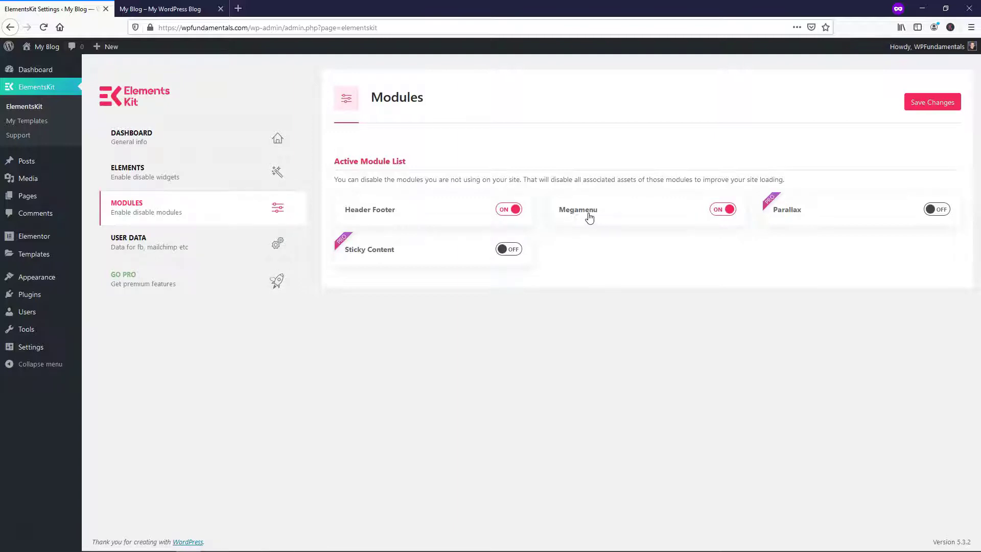
{"action": "left_click", "coordinate": [33, 123]}
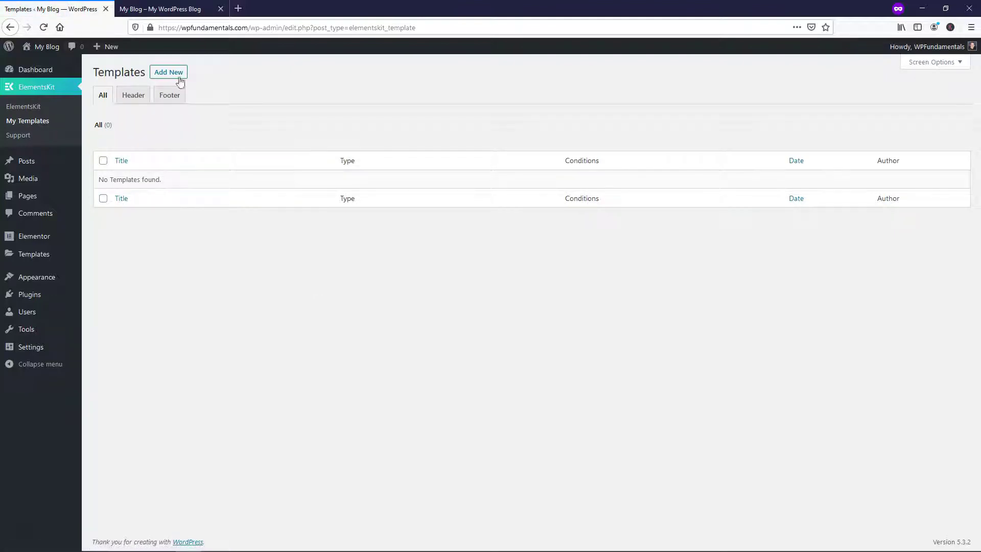
Add a 'Header Test' header template for the Entire Site, with activation on, and save it.
{"action": "left_click", "coordinate": [174, 74]}
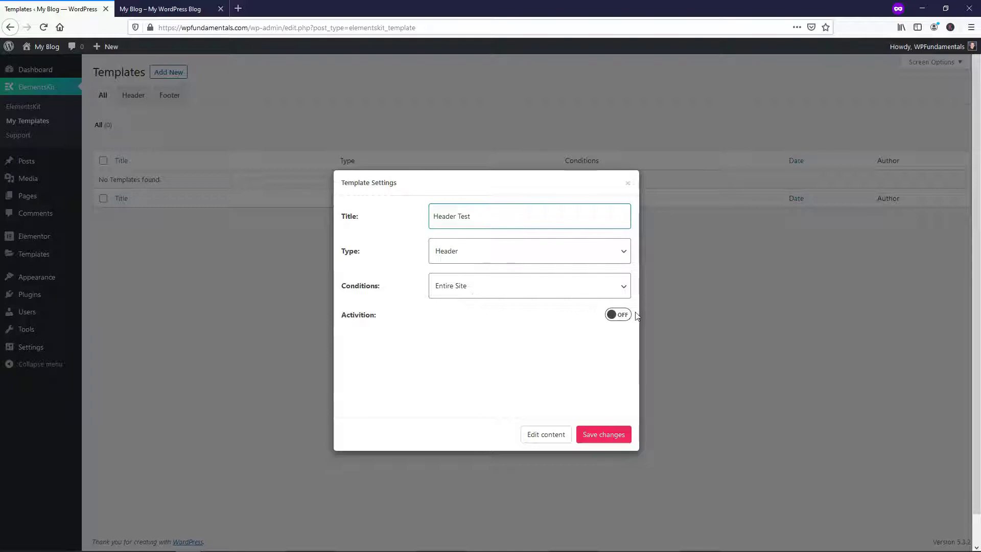
{"action": "left_click", "coordinate": [619, 315]}
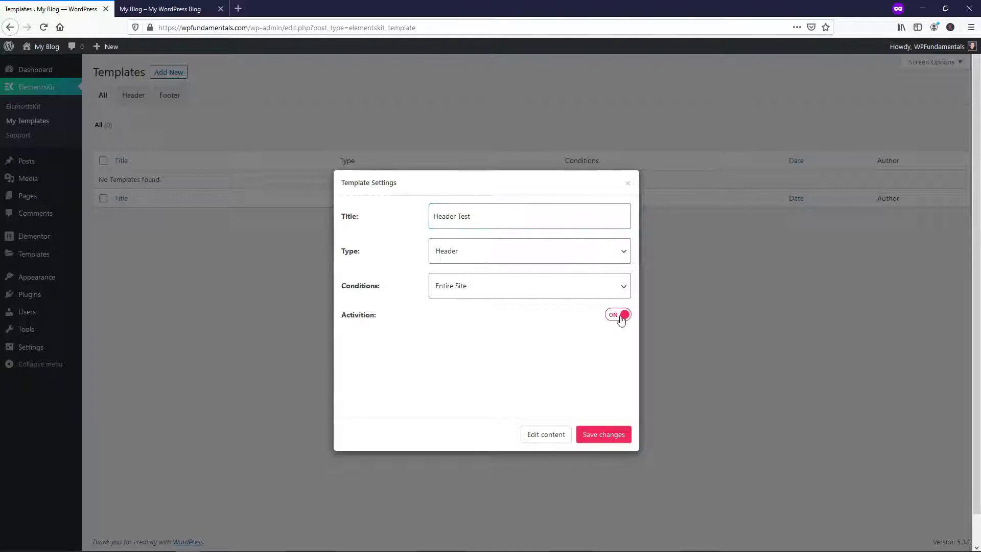
{"action": "left_click", "coordinate": [610, 437]}
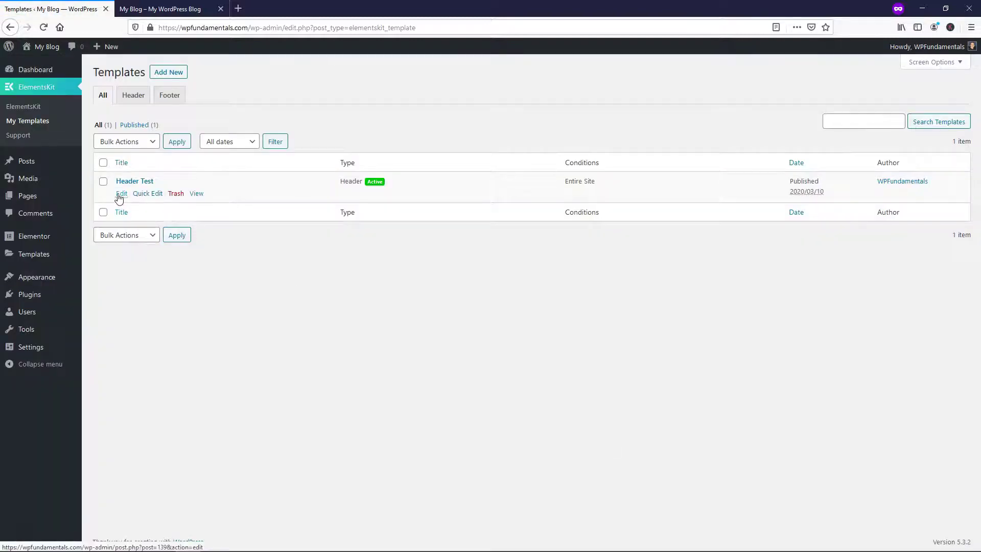
Insert the Elements Kit header design from the ElementsKit library's Headers tab into Header Test.
{"action": "left_click", "coordinate": [119, 197]}
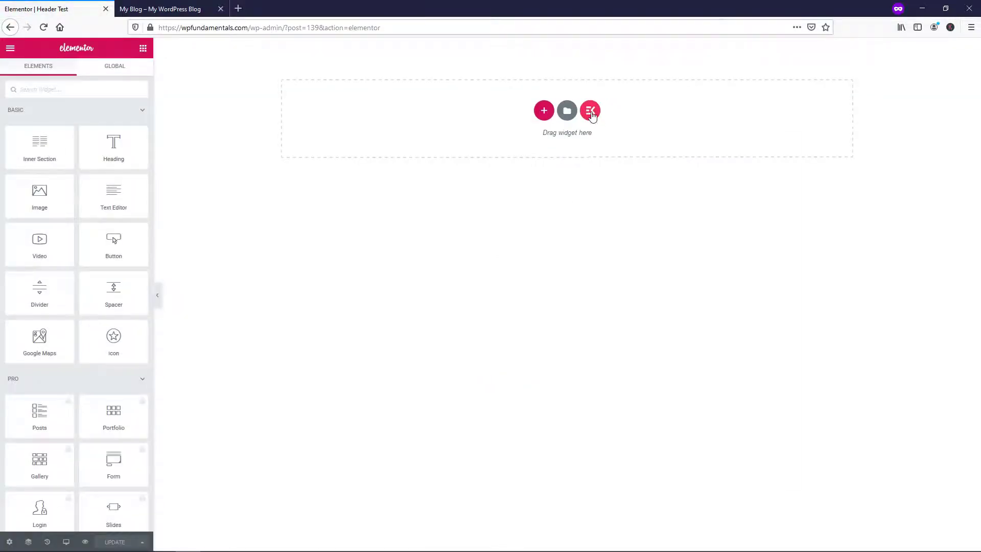
{"action": "left_click", "coordinate": [591, 112]}
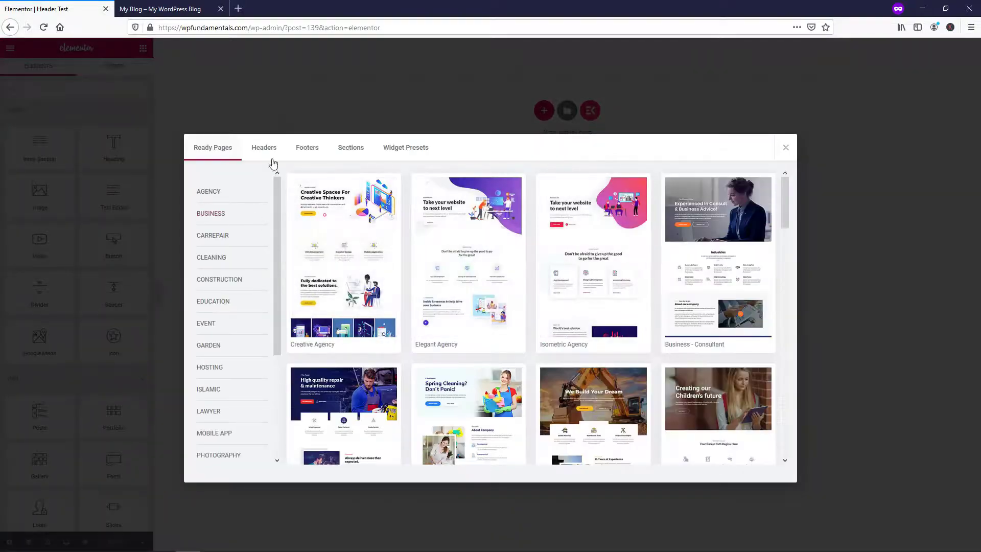
{"action": "left_click", "coordinate": [273, 155]}
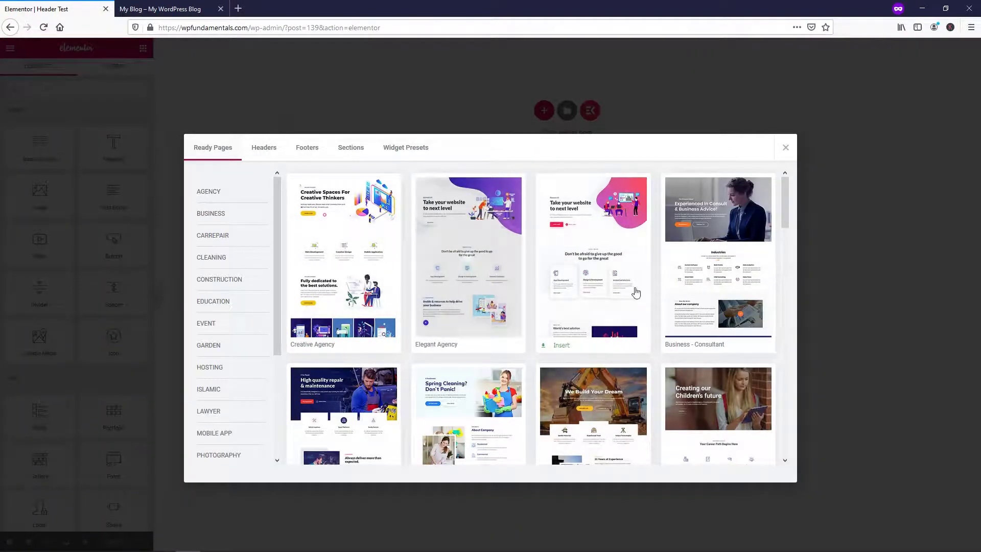
{"action": "left_click", "coordinate": [313, 148]}
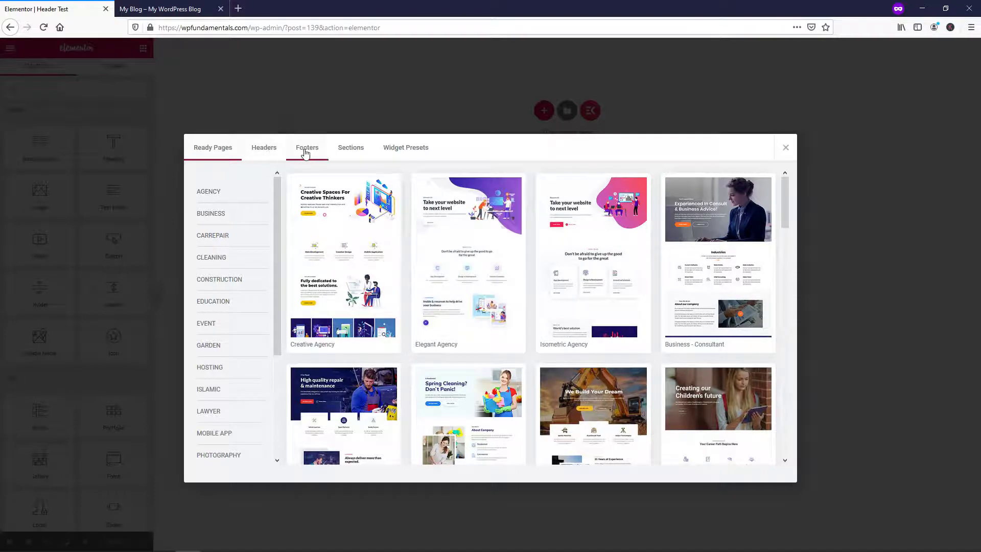
{"action": "left_click", "coordinate": [265, 152]}
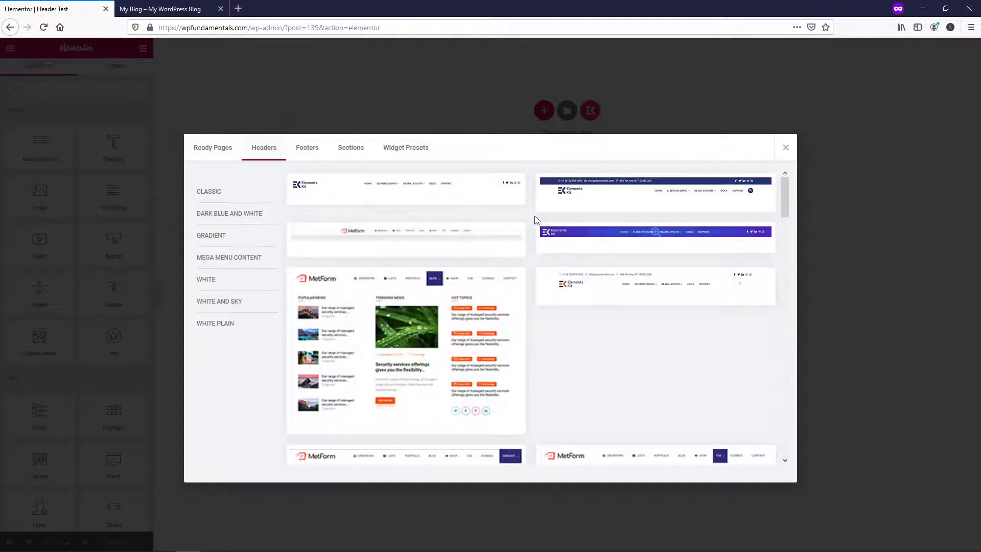
{"action": "scroll", "coordinate": [534, 216], "scroll_direction": "down", "scroll_amount": 5}
{"action": "scroll", "coordinate": [533, 219], "scroll_direction": "down", "scroll_amount": 3}
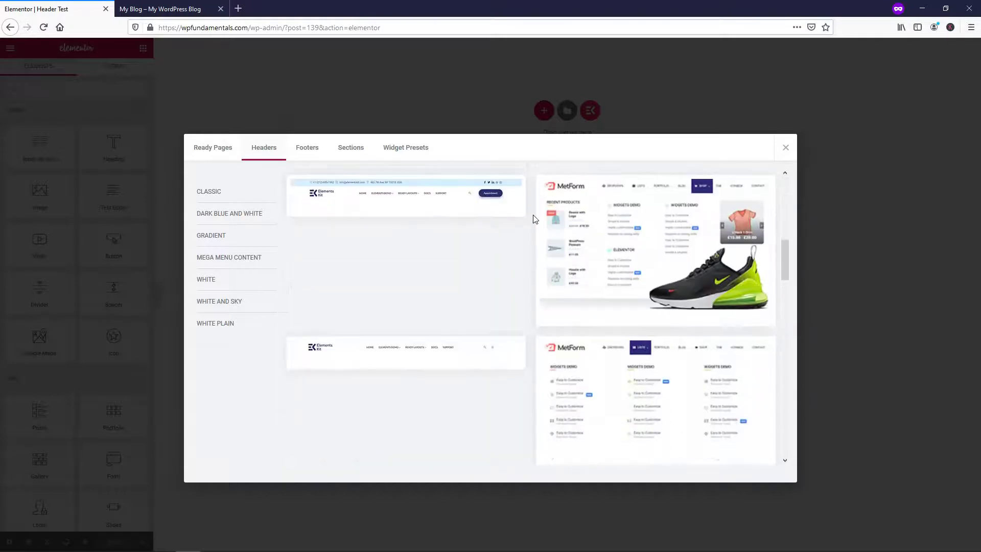
{"action": "mouse_move", "coordinate": [570, 227]}
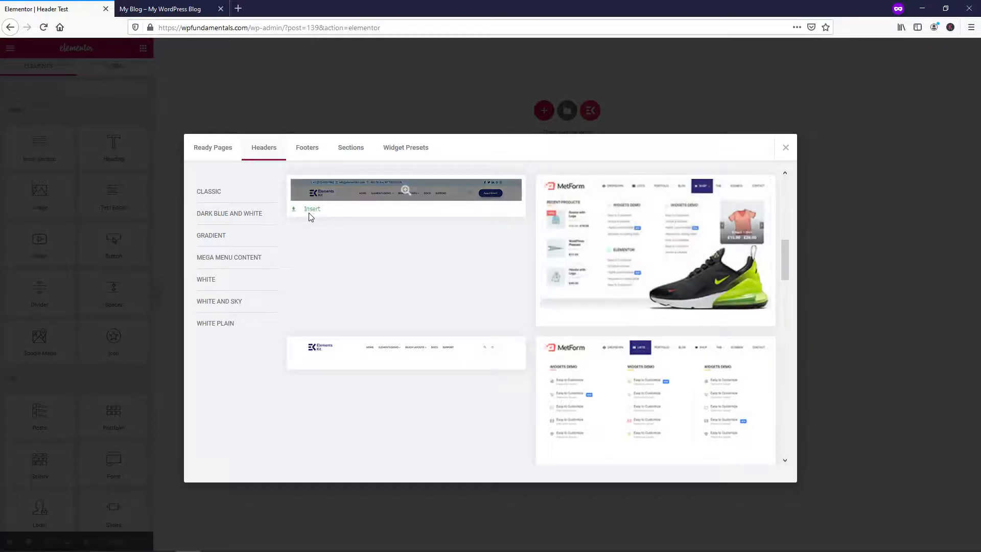
{"action": "left_click", "coordinate": [312, 210]}
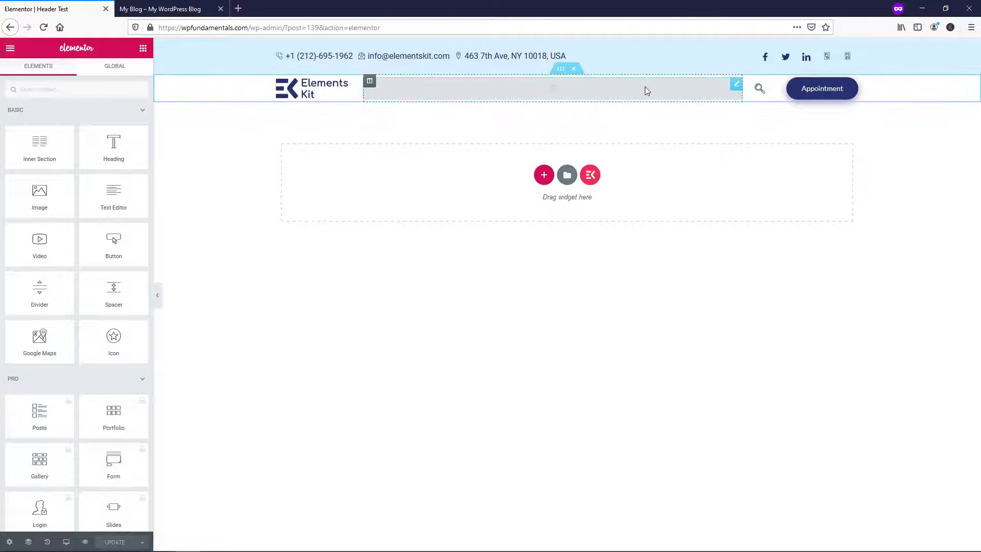
Set the header Nav menu widget to Main Menu, showing Home, About, History, Goals and Contact.
{"action": "left_click", "coordinate": [736, 91]}
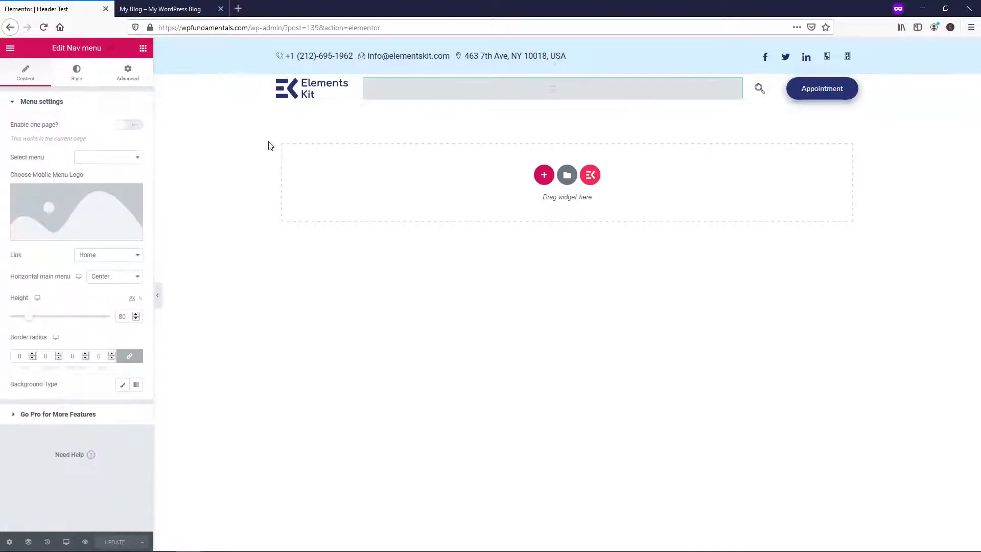
{"action": "left_click", "coordinate": [100, 157]}
{"action": "left_click", "coordinate": [100, 170]}
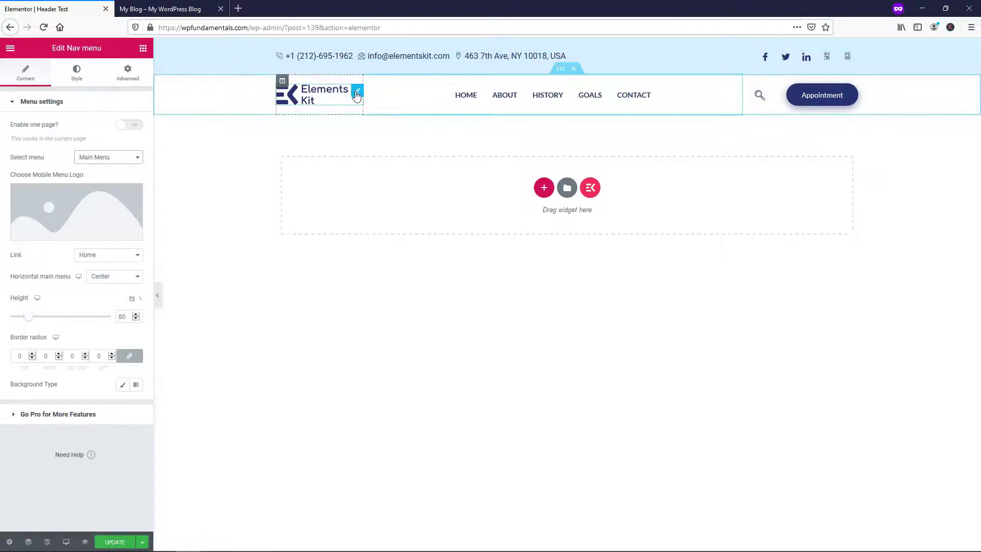
Replace the header logo with Camera-Logo.png from the Media Library.
{"action": "left_click", "coordinate": [356, 93]}
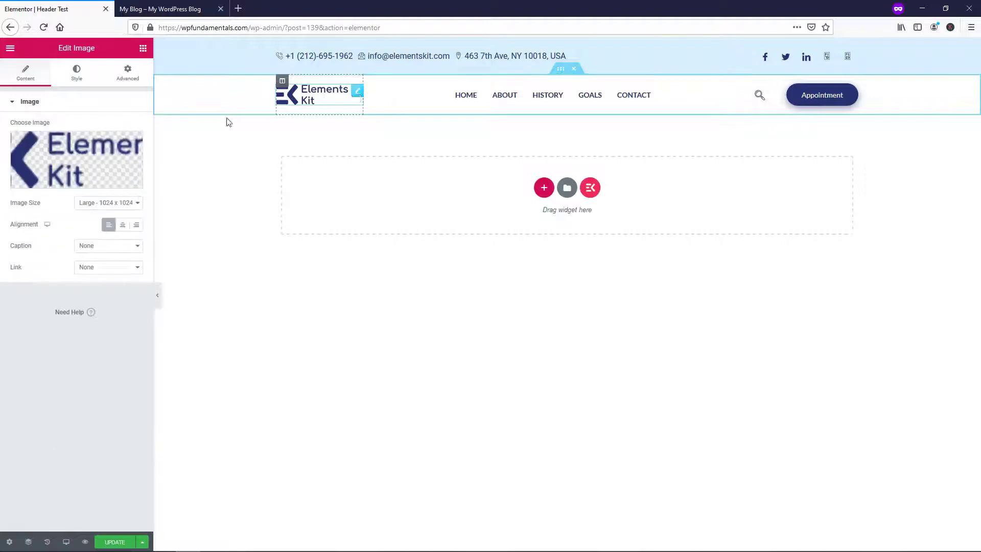
{"action": "left_click", "coordinate": [77, 153]}
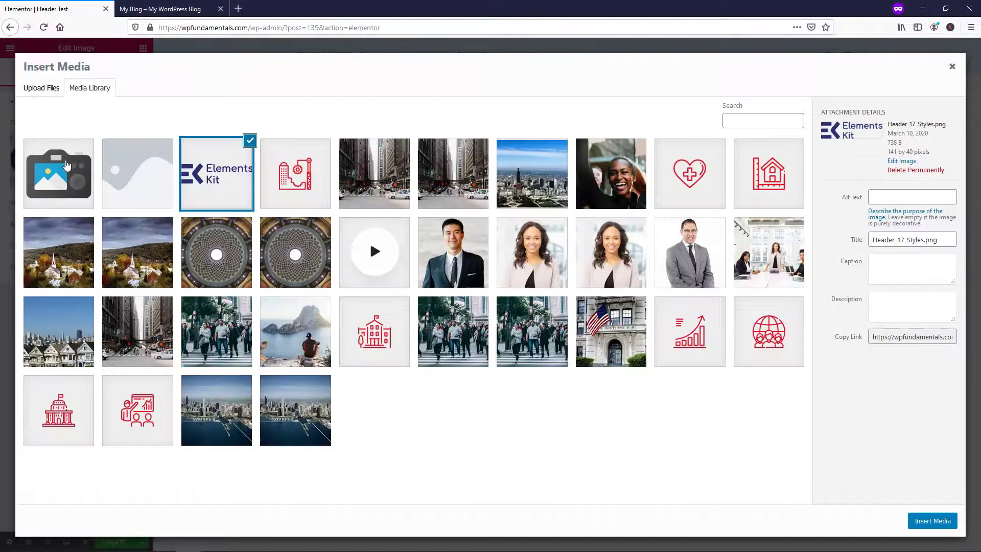
{"action": "left_click", "coordinate": [65, 167]}
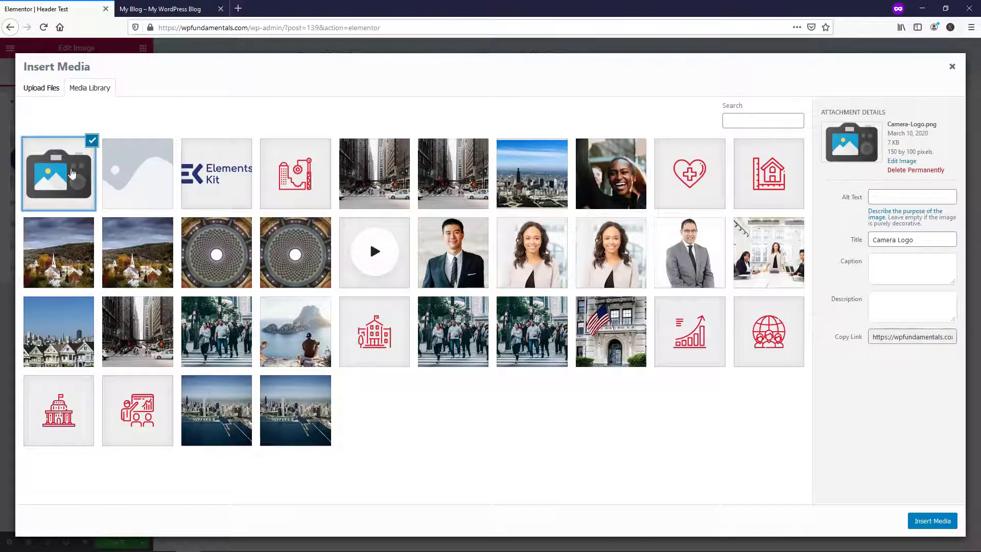
{"action": "left_click", "coordinate": [931, 521]}
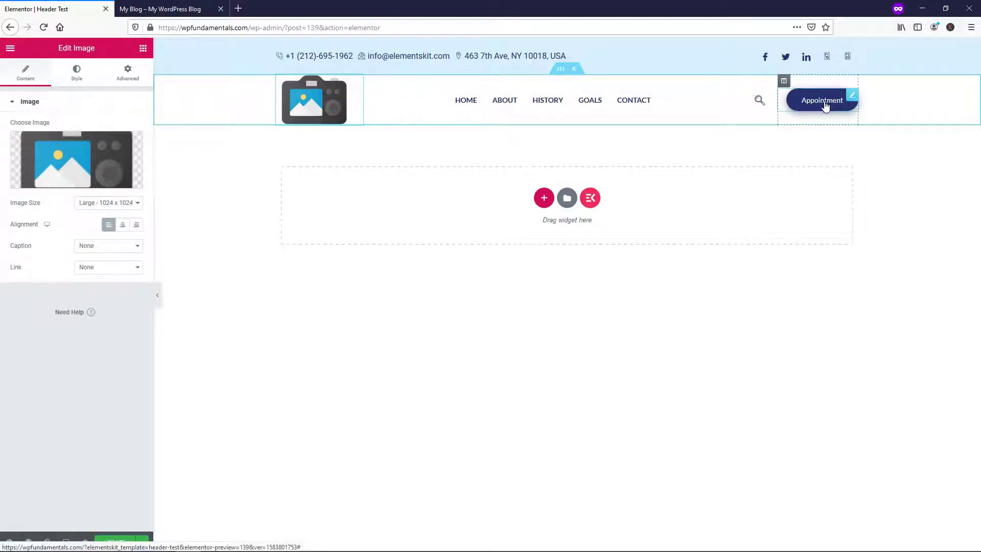
Set the Appointment button background colour to #0C94CE and copy that hex code.
{"action": "left_click", "coordinate": [851, 100]}
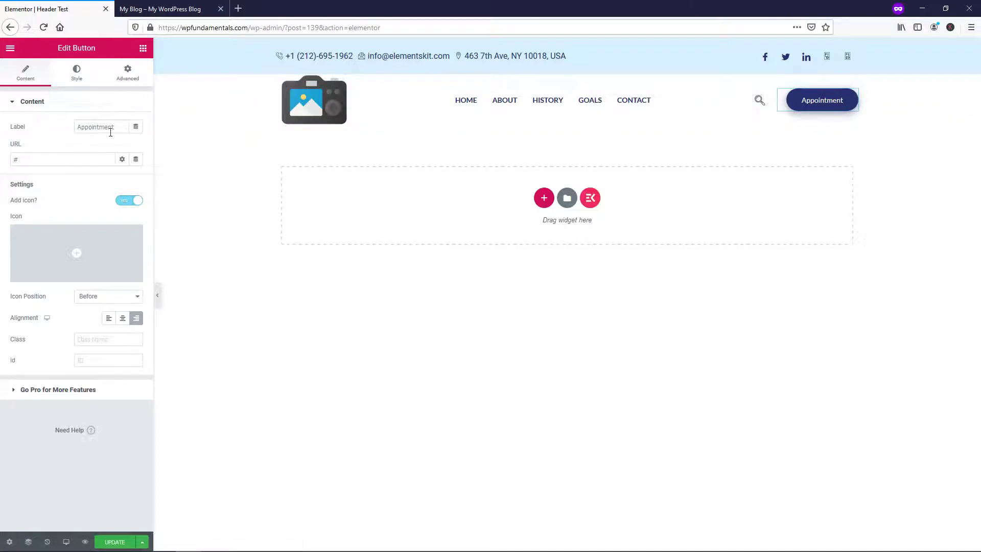
{"action": "left_click", "coordinate": [59, 159]}
{"action": "double_click", "coordinate": [78, 159]}
{"action": "left_click", "coordinate": [78, 84]}
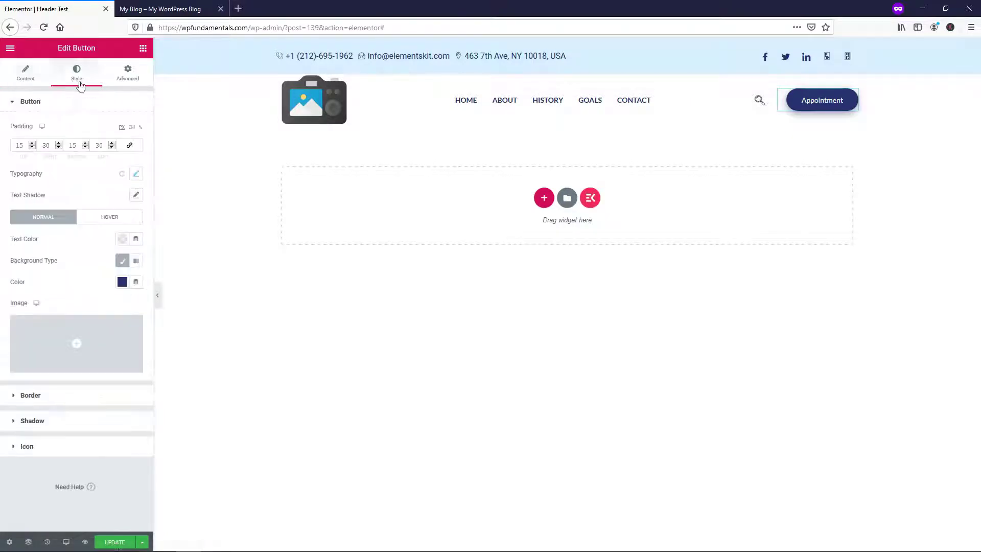
{"action": "left_click", "coordinate": [123, 284]}
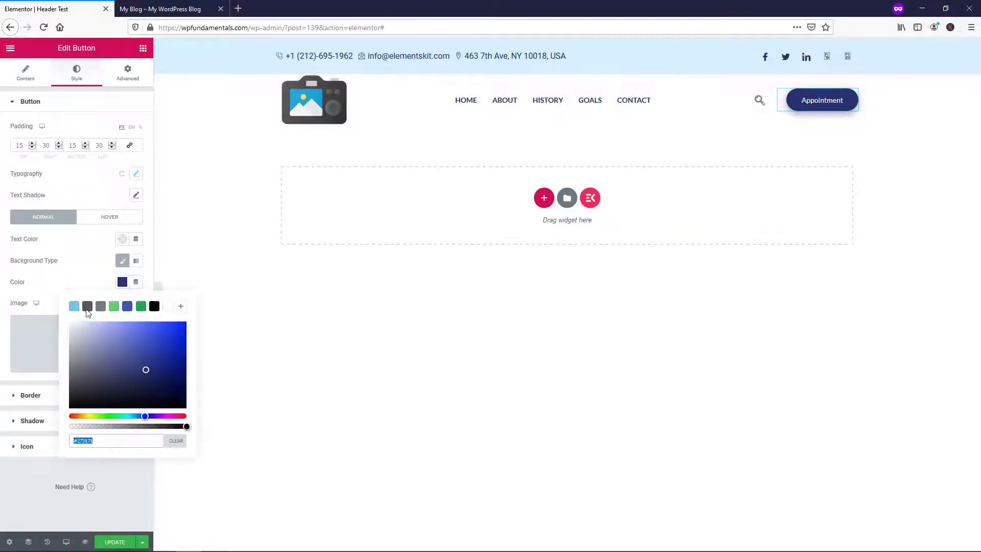
{"action": "left_click", "coordinate": [74, 306]}
{"action": "left_click", "coordinate": [179, 338]}
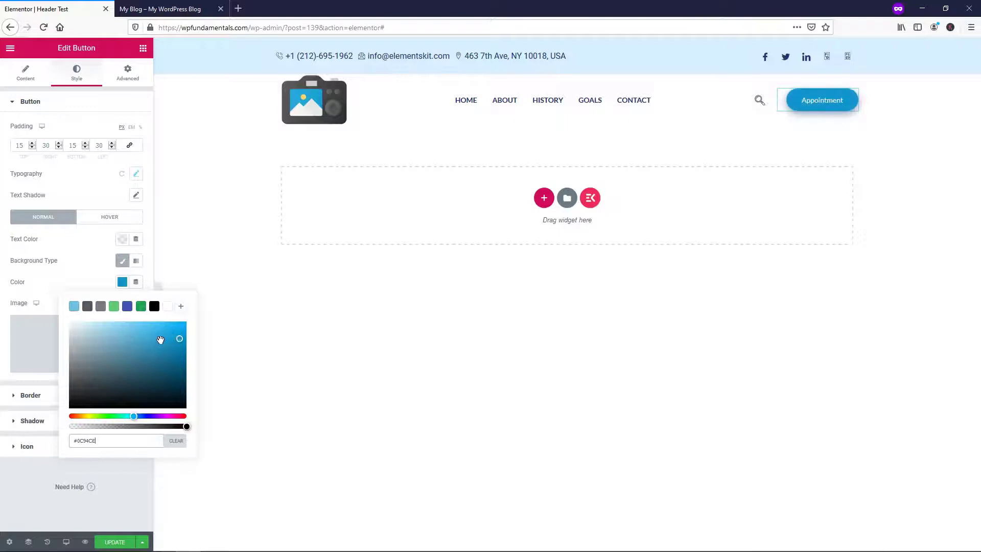
{"action": "left_click_drag", "start_coordinate": [114, 442], "coordinate": [74, 440]}
{"action": "right_click", "coordinate": [88, 441]}
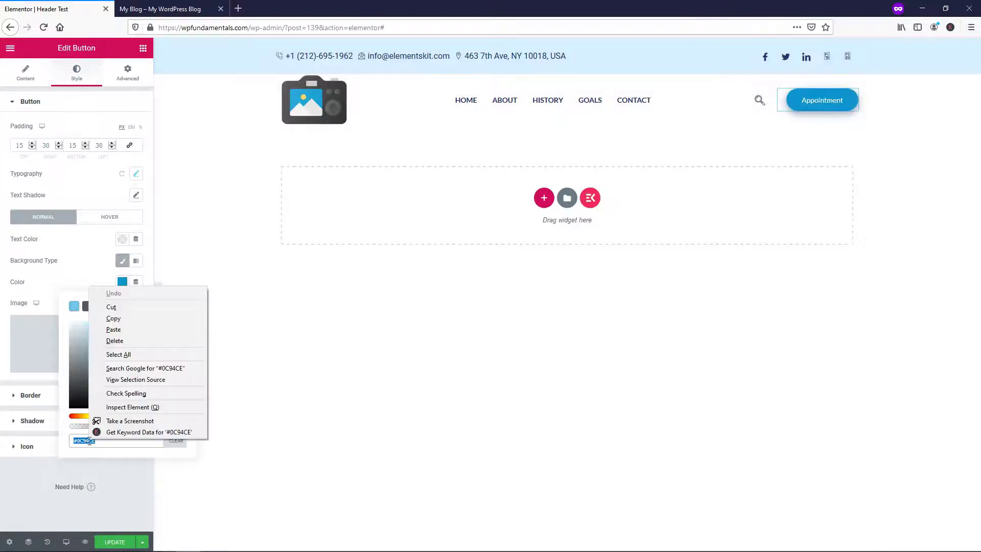
{"action": "left_click", "coordinate": [123, 319]}
Give the button text font weight 800 and size 16, then update the header template.
{"action": "left_click", "coordinate": [137, 174]}
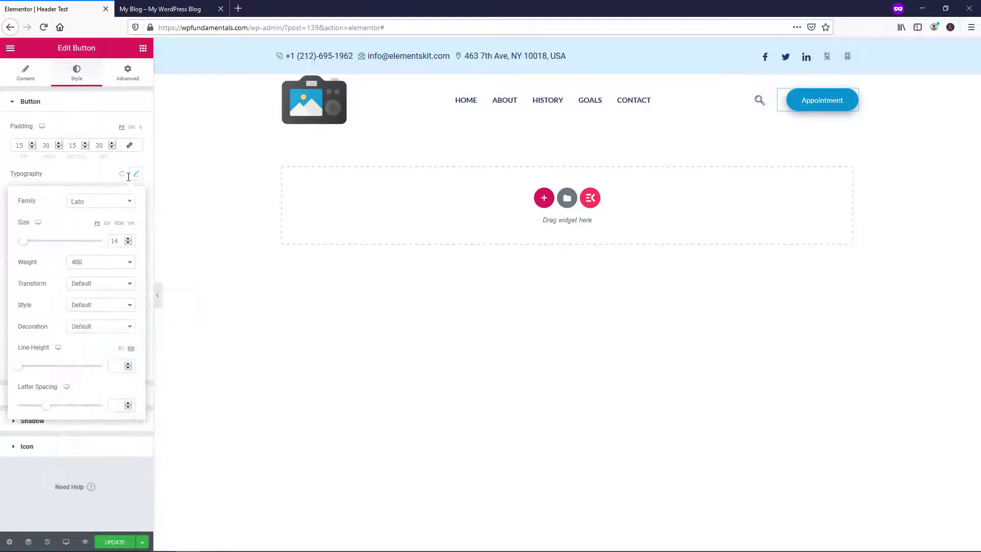
{"action": "left_click", "coordinate": [94, 266]}
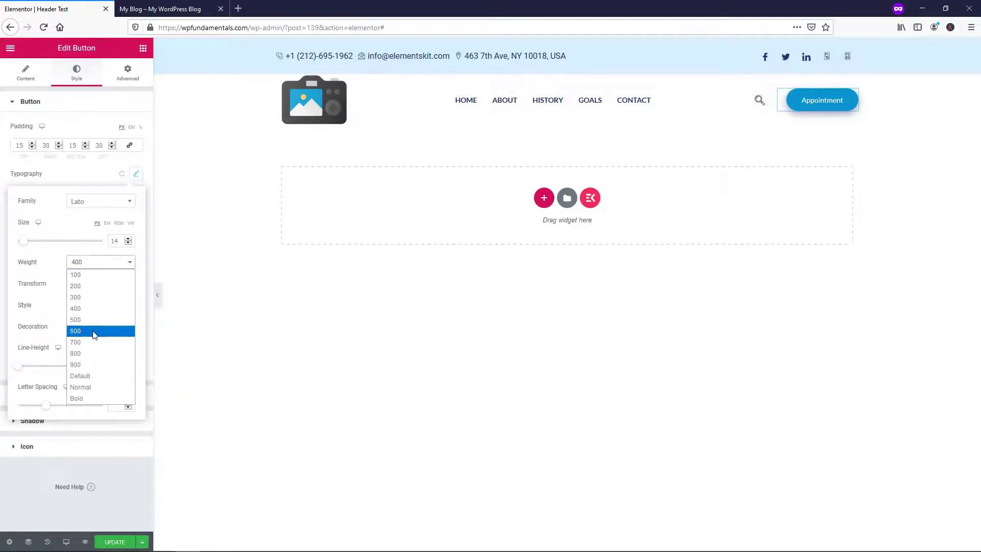
{"action": "left_click", "coordinate": [95, 332]}
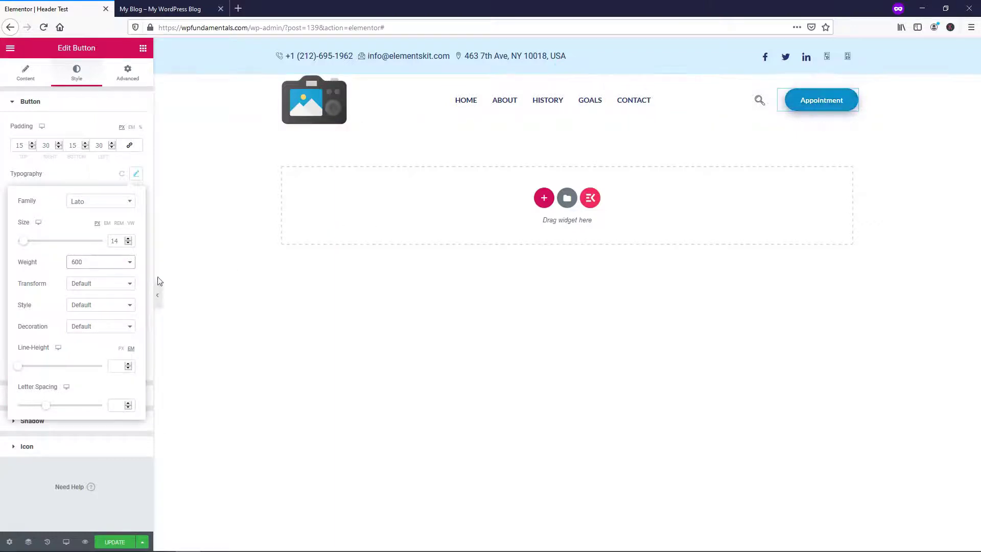
{"action": "left_click", "coordinate": [106, 262]}
{"action": "left_click", "coordinate": [99, 355]}
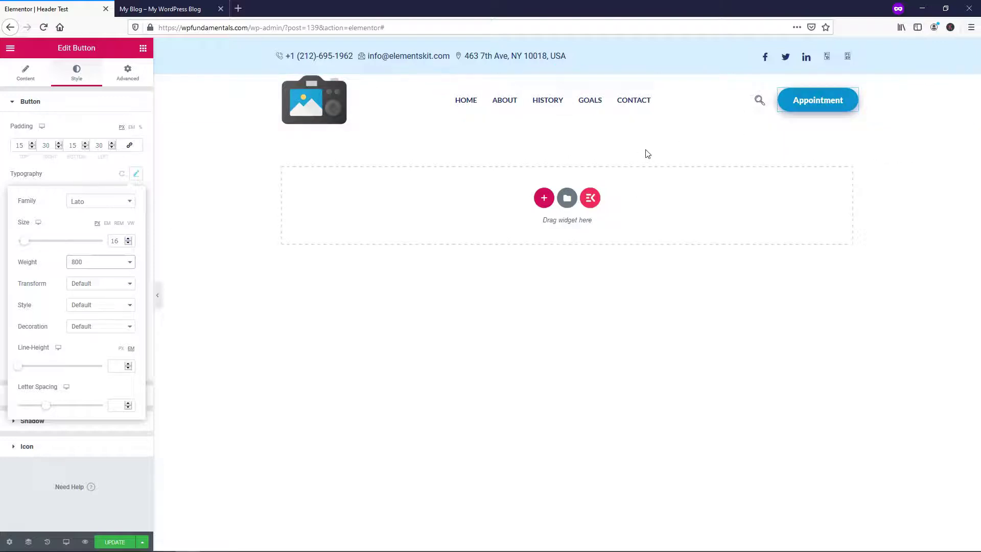
{"action": "left_click", "coordinate": [121, 541]}
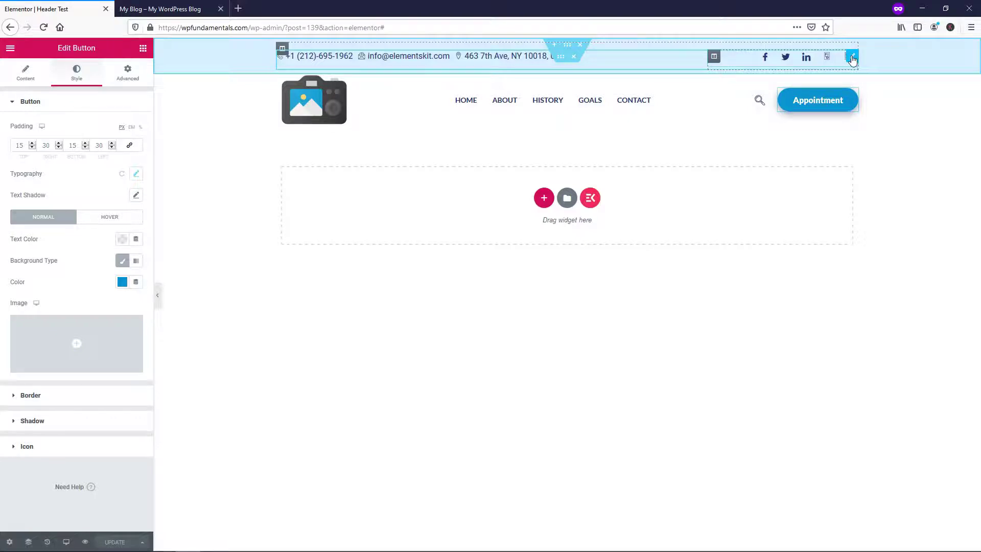
Duplicate the Dribble social item, give it the YouTube icon and relabel it 'YouTube'.
{"action": "left_click", "coordinate": [852, 58]}
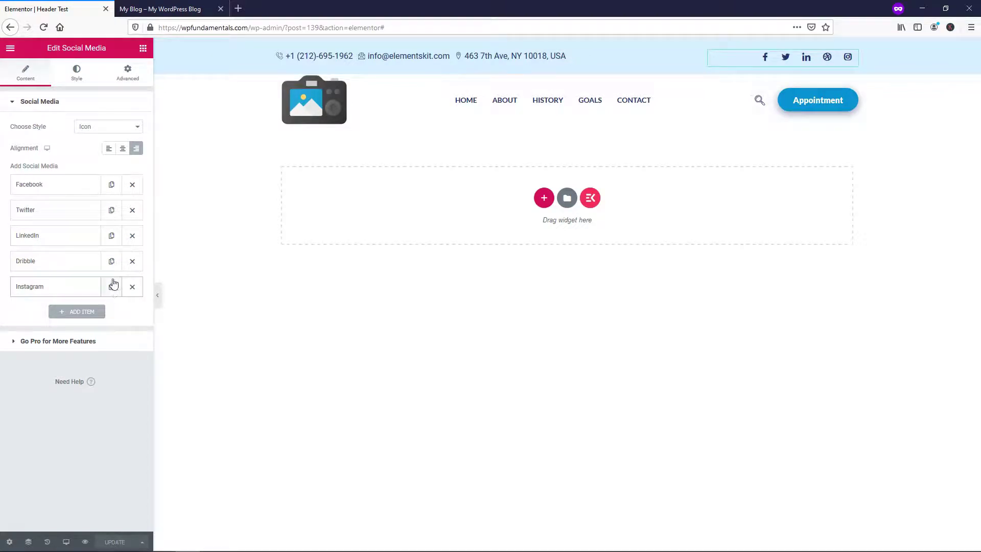
{"action": "left_click", "coordinate": [112, 262]}
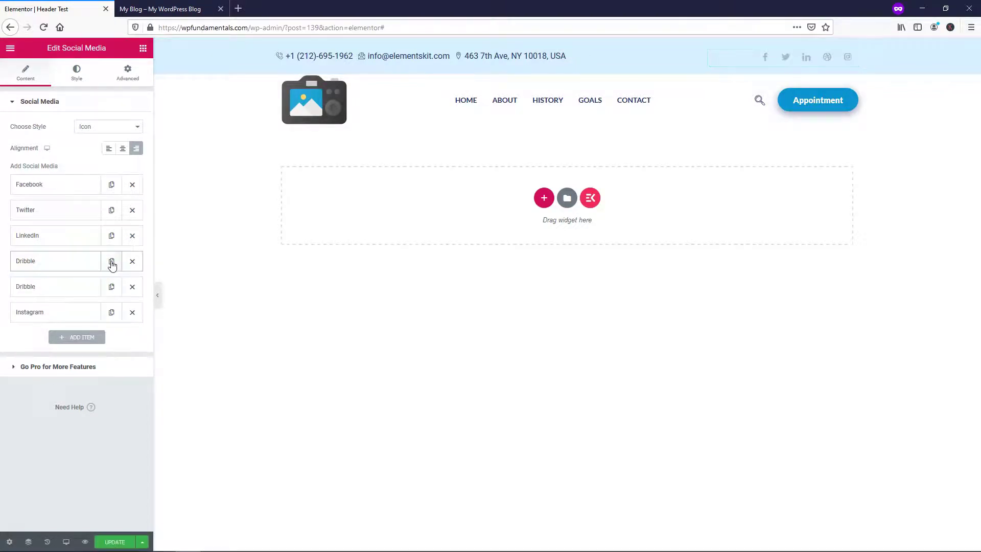
{"action": "left_click", "coordinate": [49, 290]}
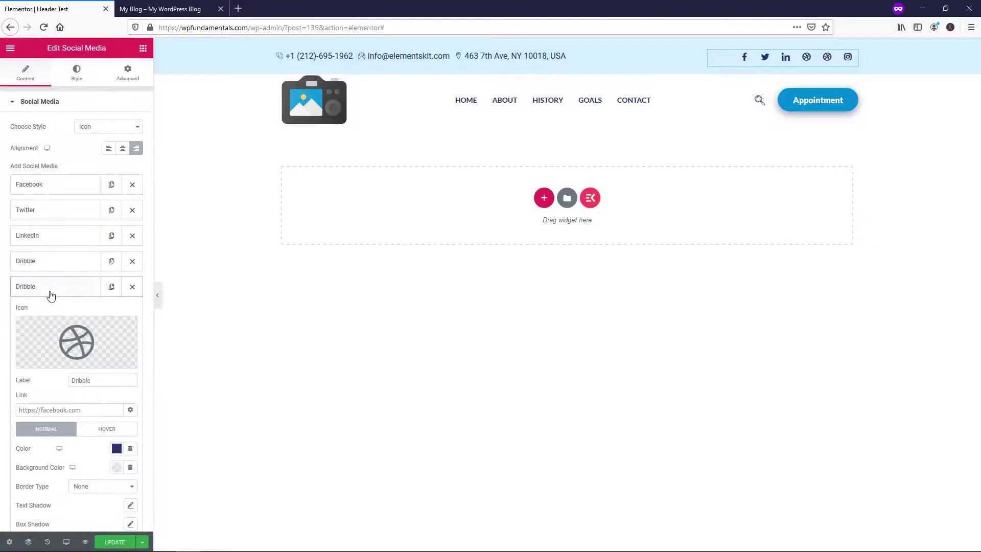
{"action": "left_click", "coordinate": [74, 337]}
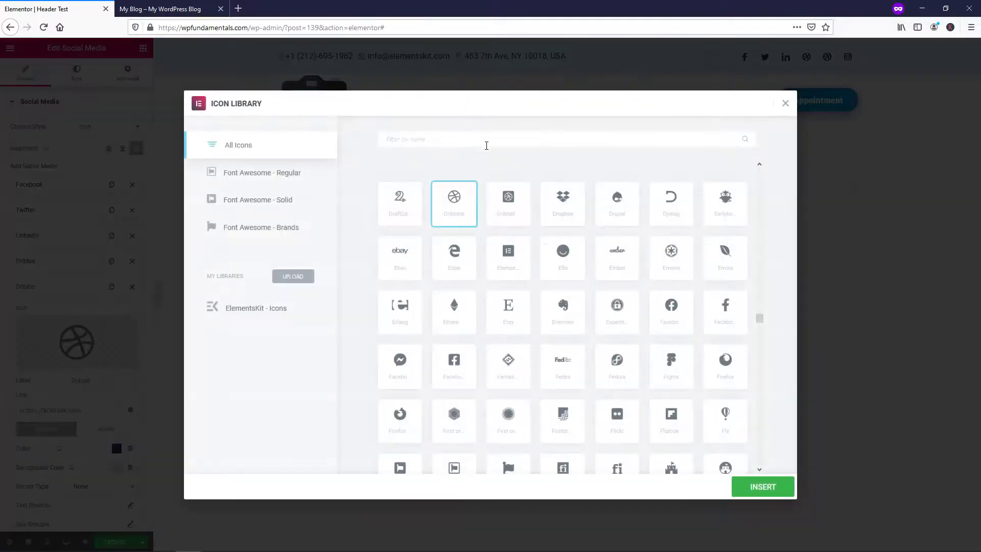
{"action": "type", "text": "youtube"}
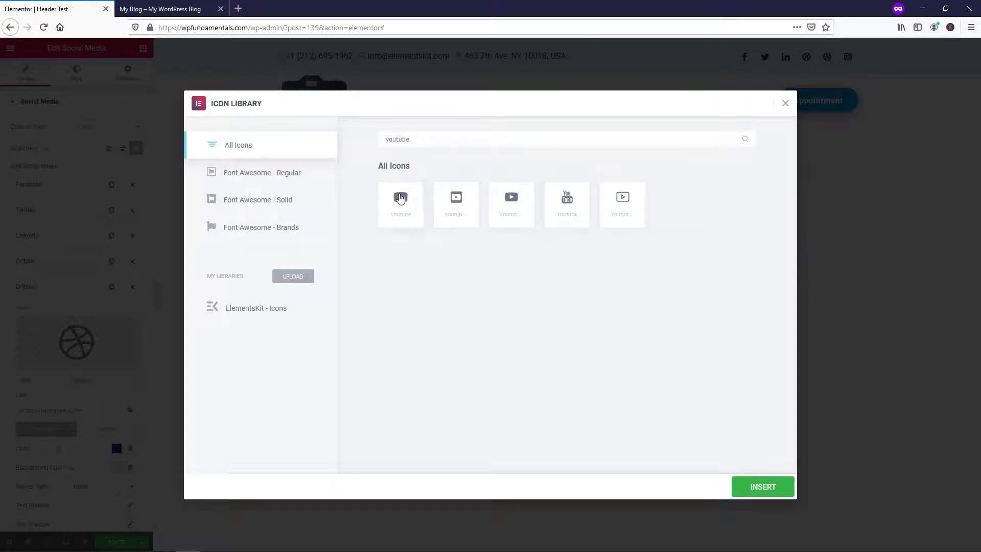
{"action": "left_click", "coordinate": [401, 200]}
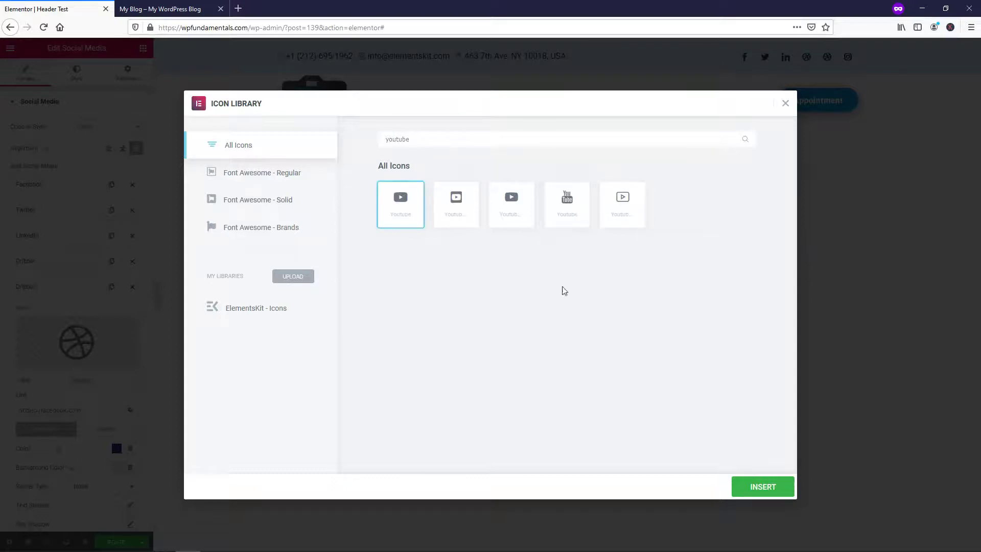
{"action": "left_click", "coordinate": [762, 483]}
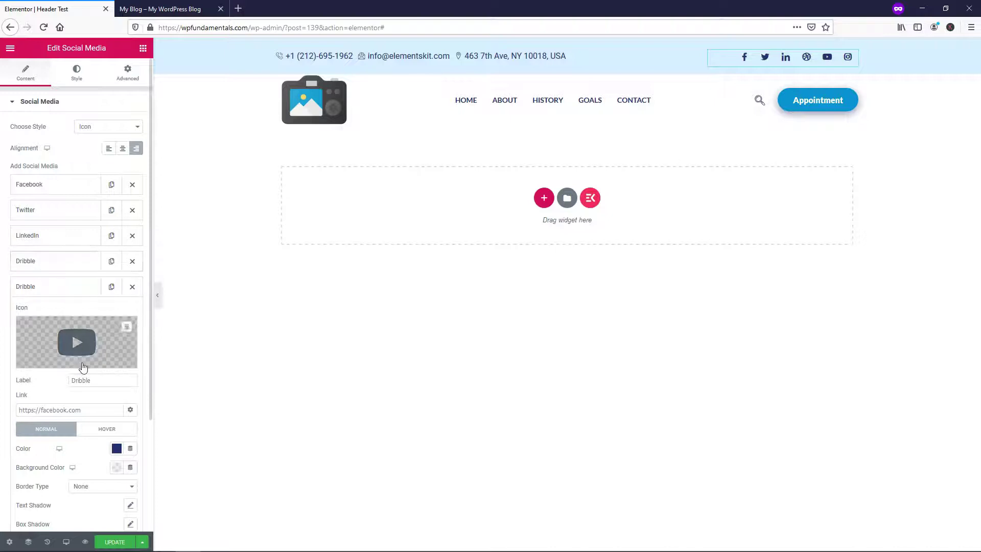
{"action": "left_click_drag", "start_coordinate": [98, 380], "coordinate": [69, 379]}
{"action": "type", "text": "Y"}
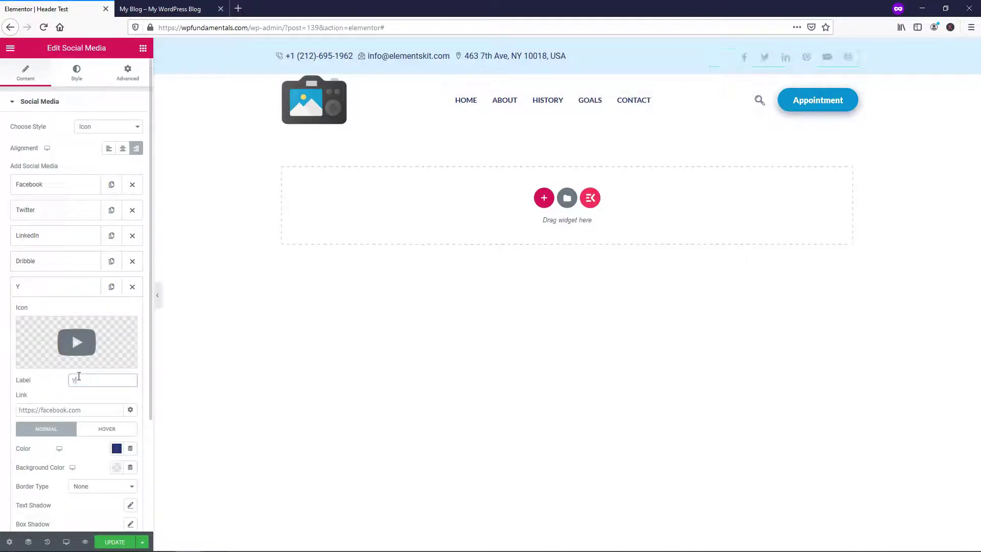
{"action": "type", "text": "ouTube"}
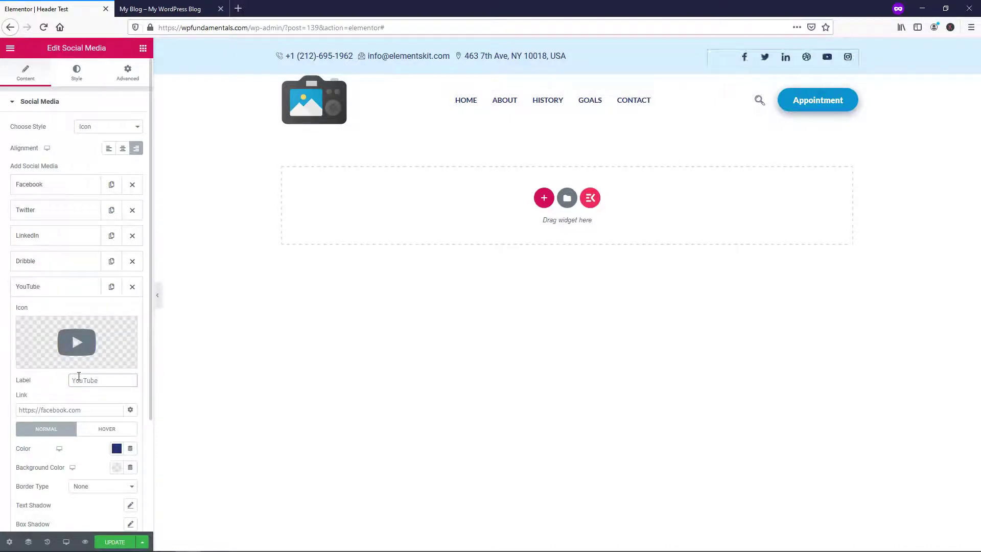
Delete the original Dribble and LinkedIn items from the header social icons.
{"action": "mouse_move", "coordinate": [132, 330]}
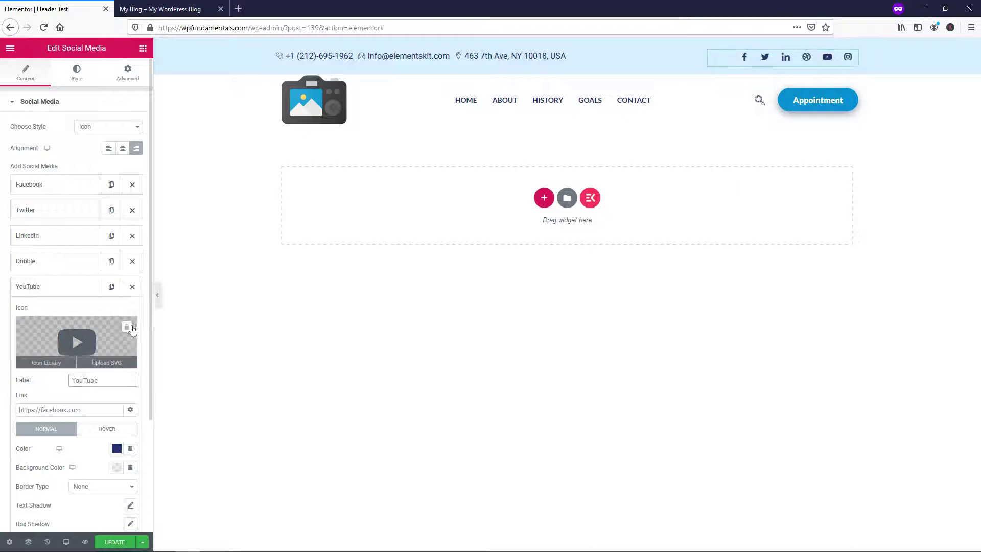
{"action": "left_click", "coordinate": [132, 262]}
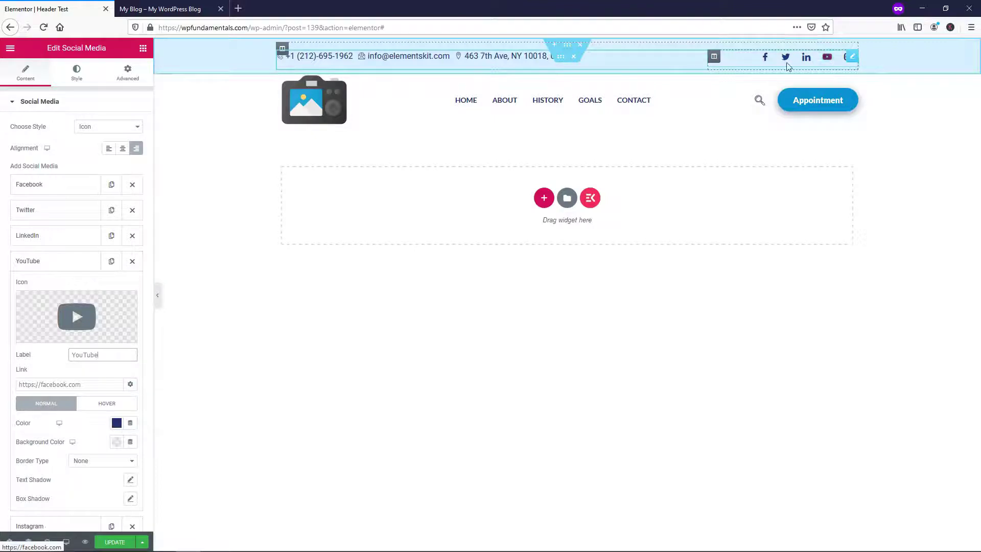
{"action": "left_click", "coordinate": [131, 236]}
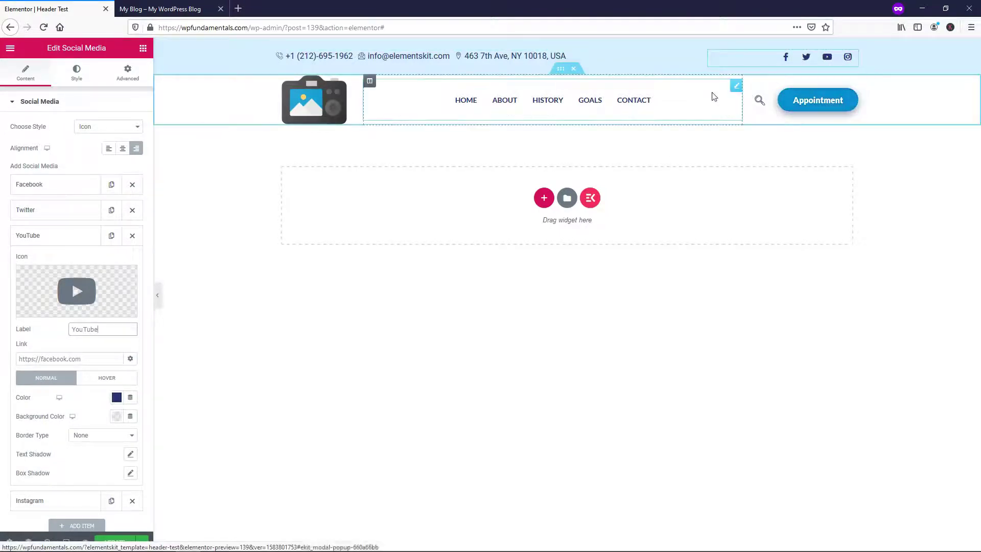
Paste #0C94CE as the icon colour for the YouTube, Twitter, Facebook and Instagram items.
{"action": "left_click", "coordinate": [116, 399]}
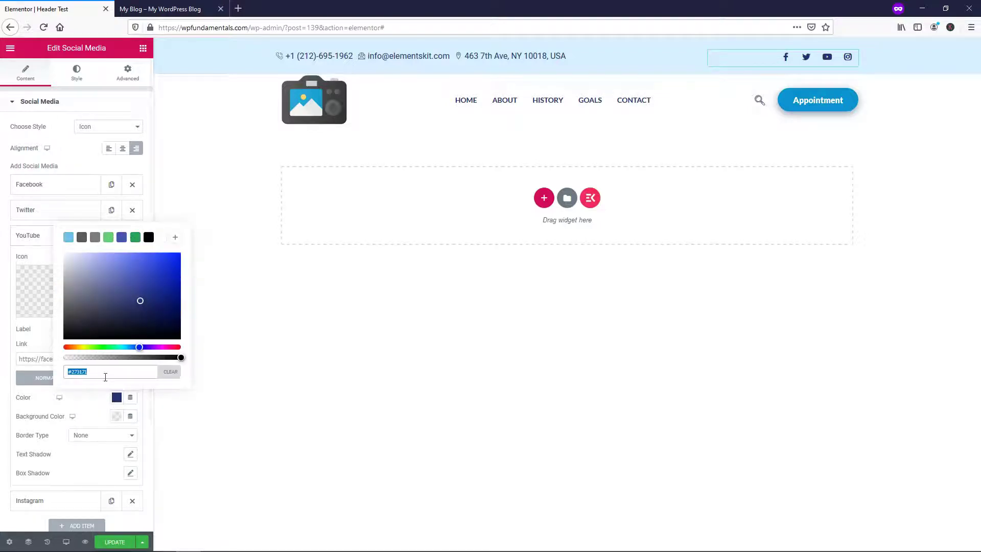
{"action": "key", "text": "ctrl+v"}
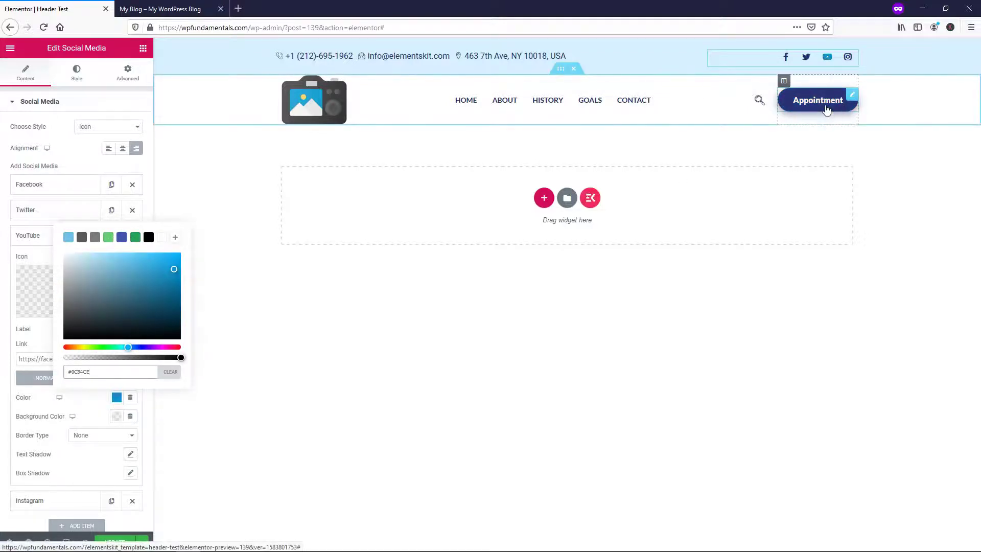
{"action": "left_click", "coordinate": [41, 209]}
{"action": "left_click", "coordinate": [116, 372]}
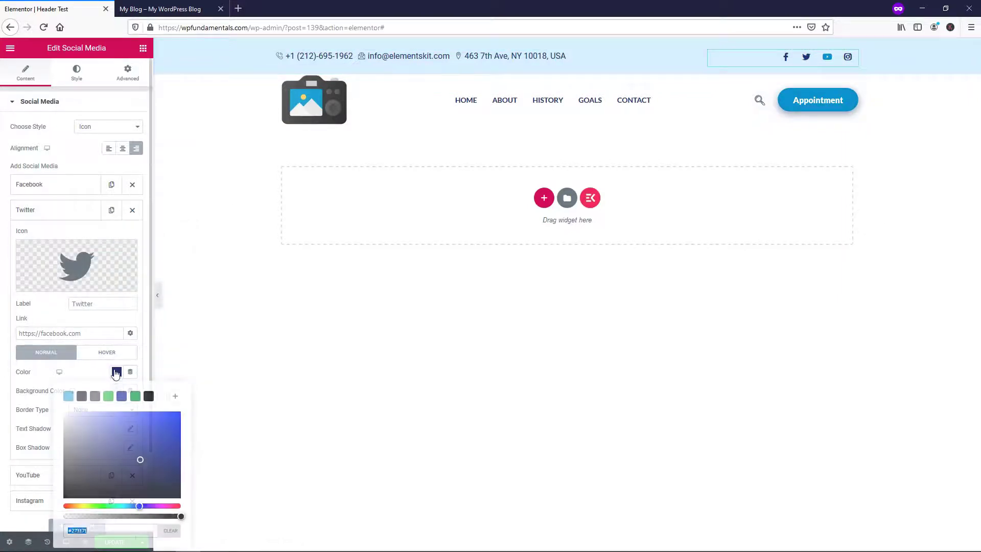
{"action": "left_click", "coordinate": [48, 190]}
{"action": "left_click", "coordinate": [117, 348]}
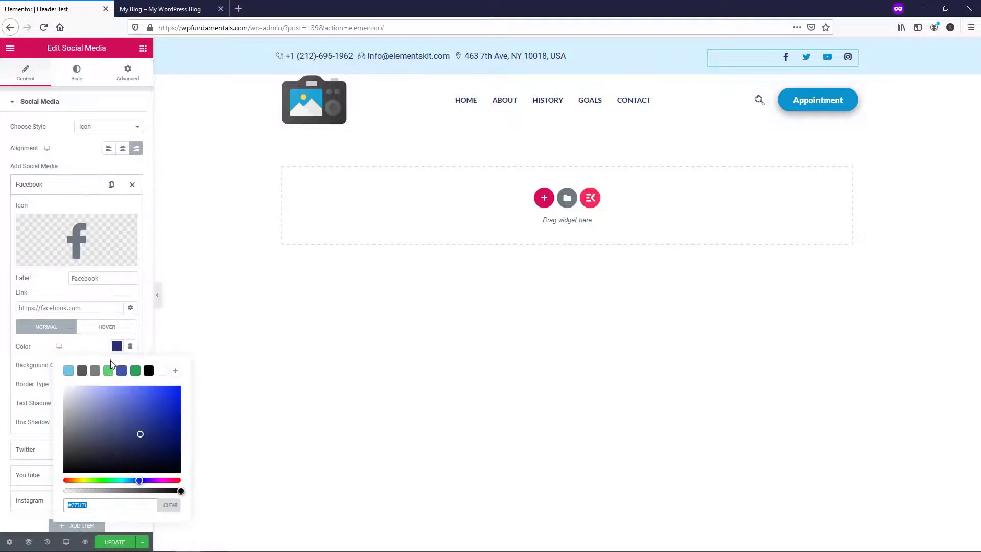
{"action": "key", "text": "ctrl+v"}
{"action": "scroll", "coordinate": [57, 266], "scroll_direction": "down", "scroll_amount": 3}
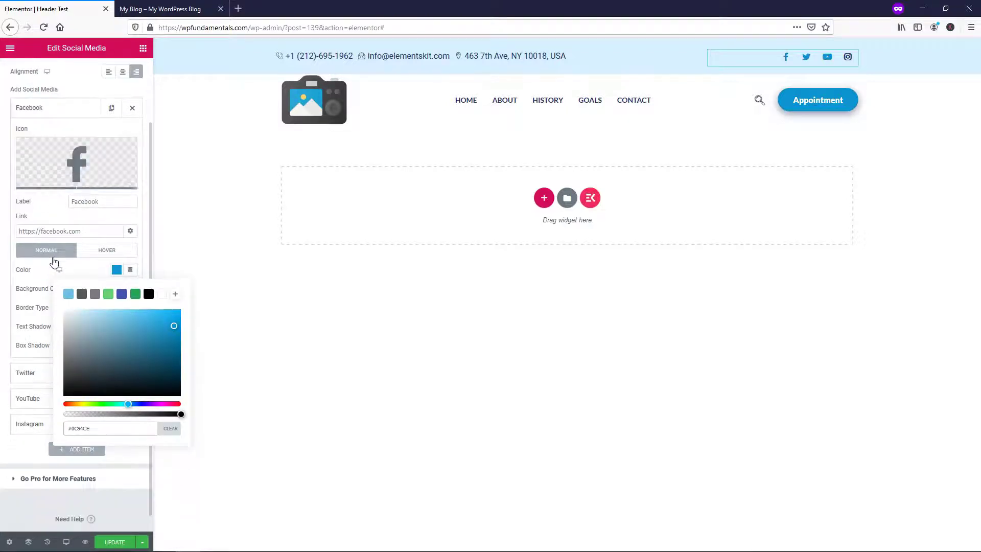
{"action": "left_click", "coordinate": [28, 424]}
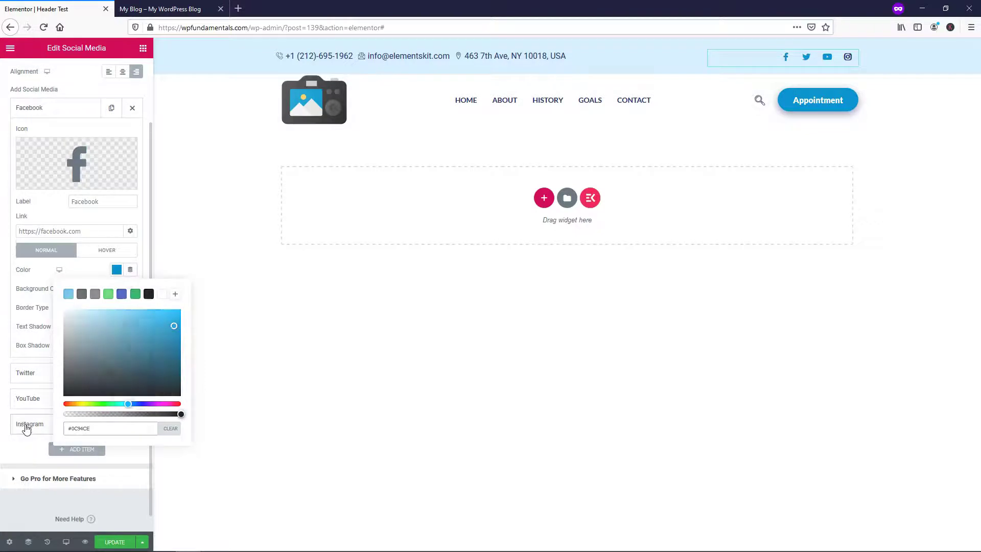
{"action": "left_click", "coordinate": [116, 347]}
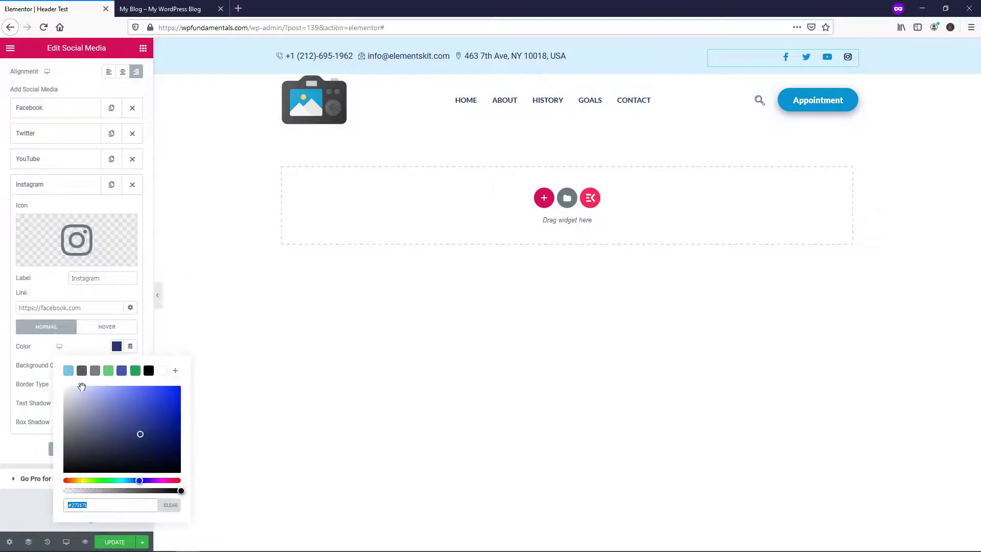
{"action": "type", "text": "#0C94CE"}
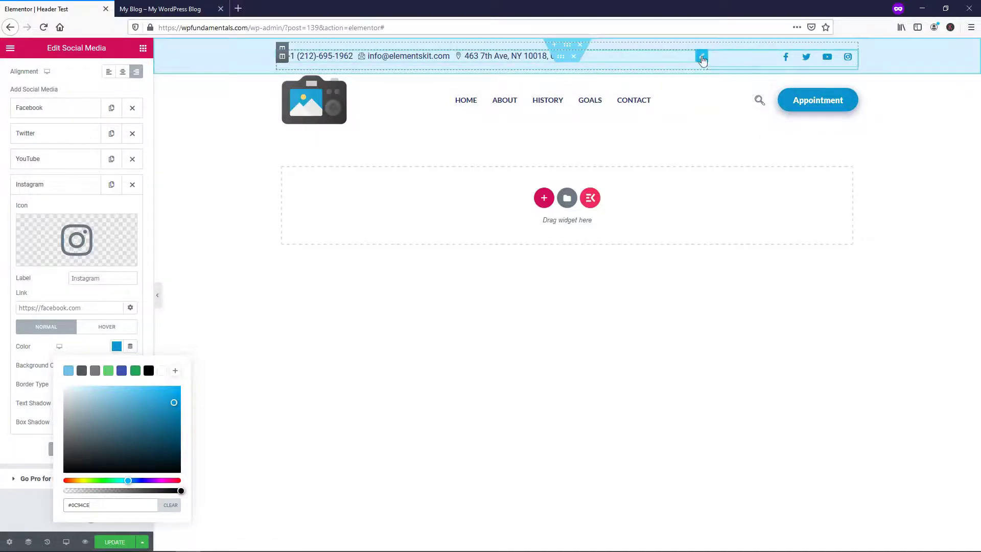
Remove the address item from the top bar contact list and centre the phone and email.
{"action": "left_click", "coordinate": [702, 57]}
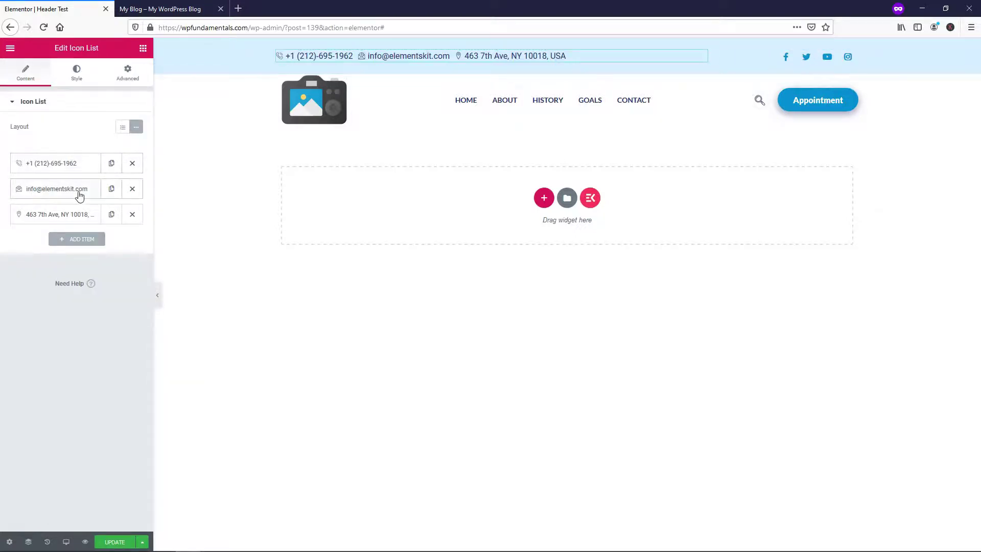
{"action": "left_click", "coordinate": [132, 215]}
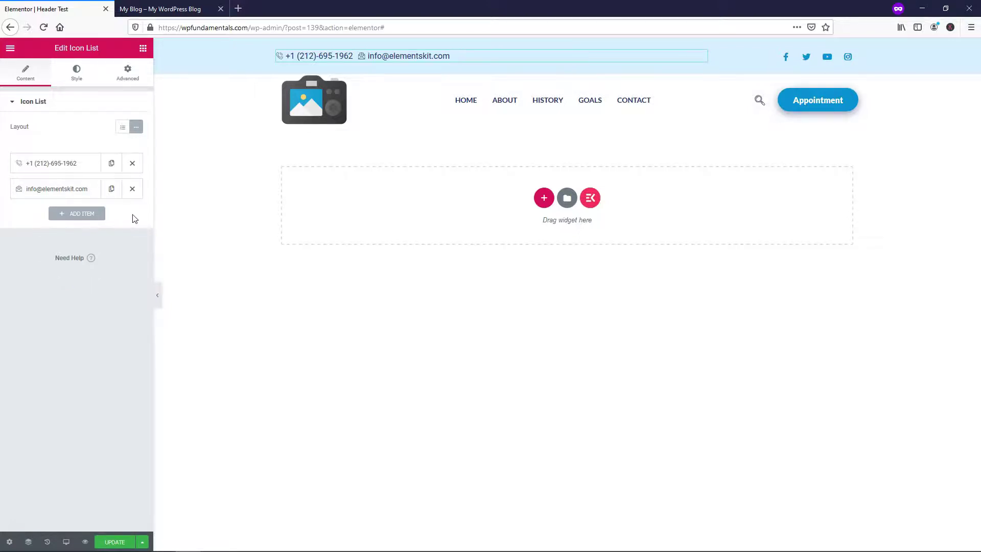
{"action": "left_click", "coordinate": [75, 76]}
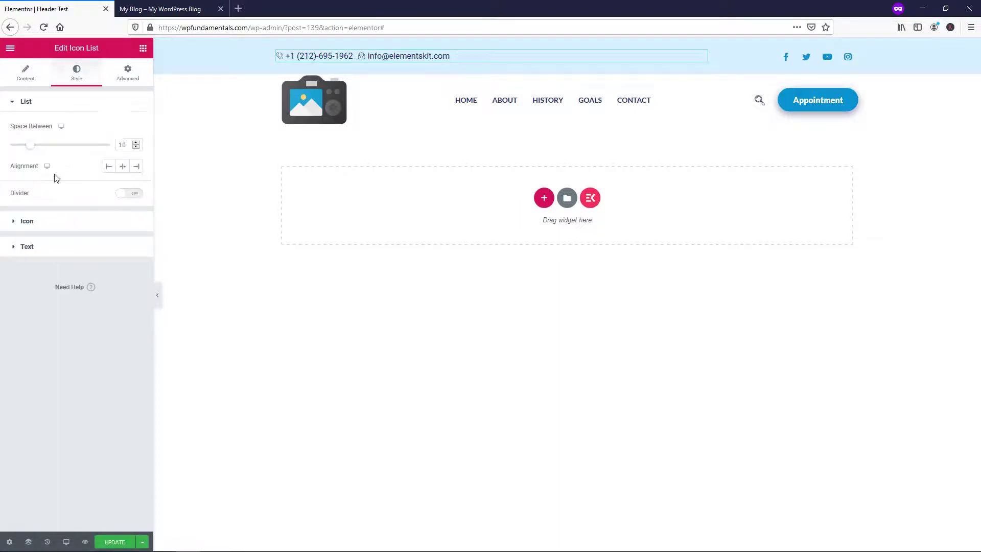
{"action": "left_click", "coordinate": [122, 166]}
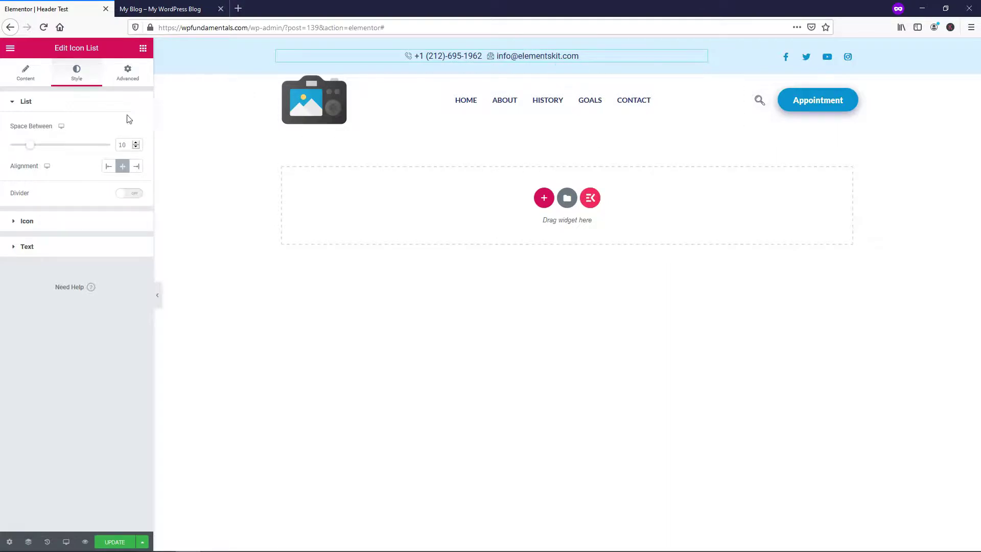
Colour the contact list's icons and text light blue #0C94CE.
{"action": "left_click", "coordinate": [72, 227]}
{"action": "left_click", "coordinate": [122, 152]}
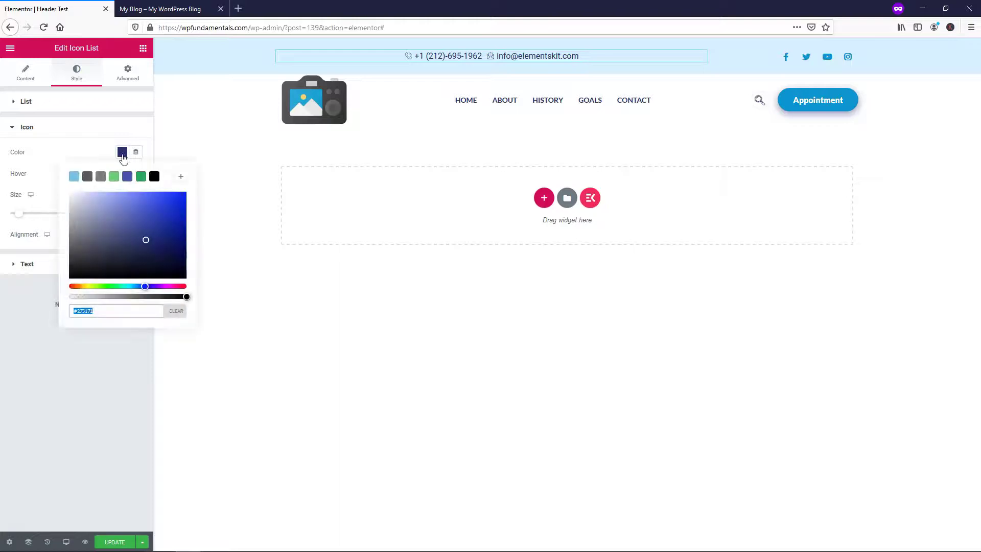
{"action": "type", "text": "#0C94CE"}
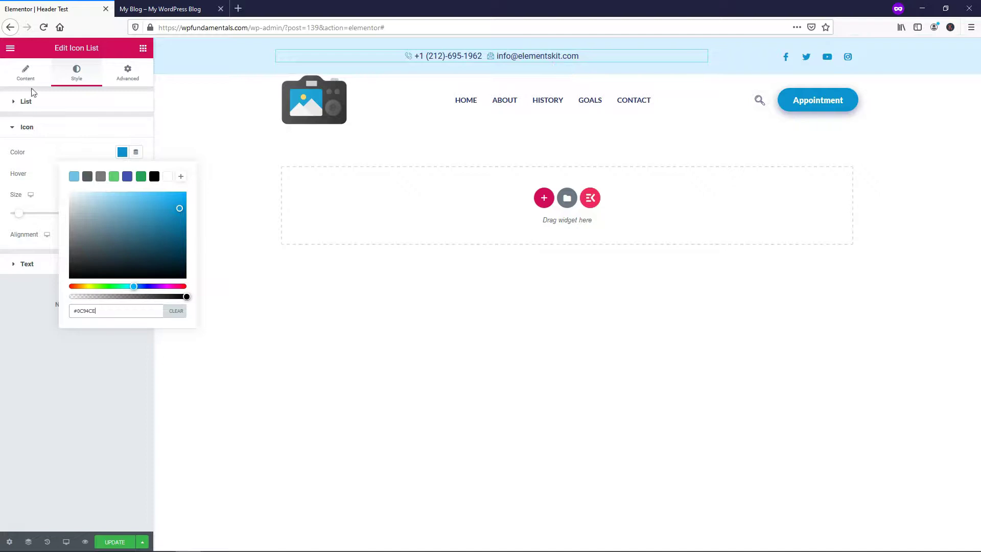
{"action": "left_click", "coordinate": [23, 265]}
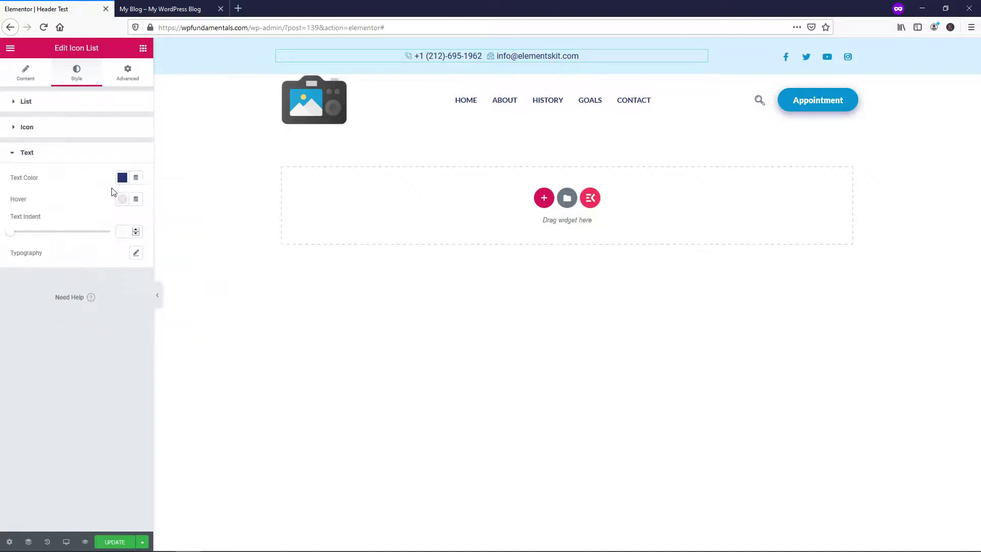
{"action": "left_click", "coordinate": [123, 177]}
{"action": "type", "text": "#0C94CE"}
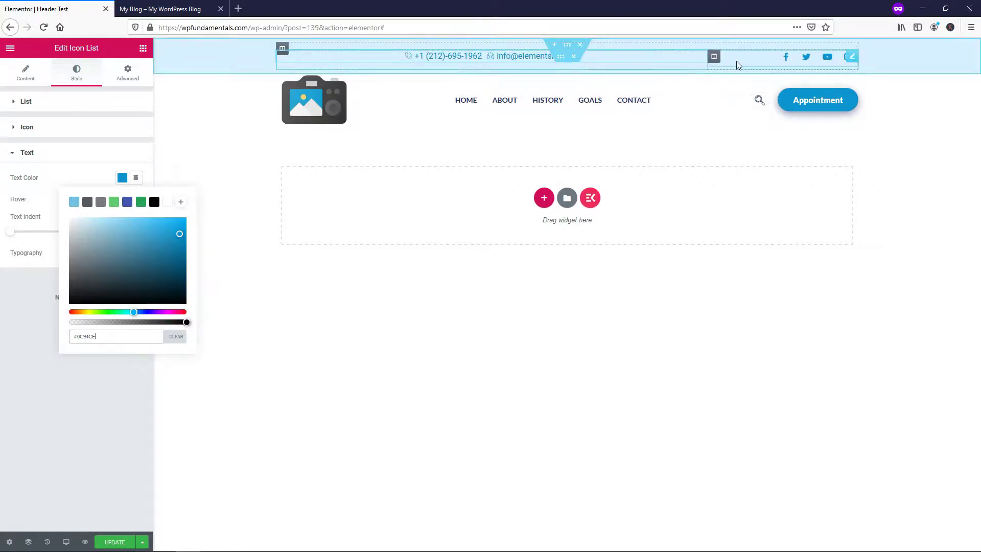
{"action": "right_click", "coordinate": [568, 49]}
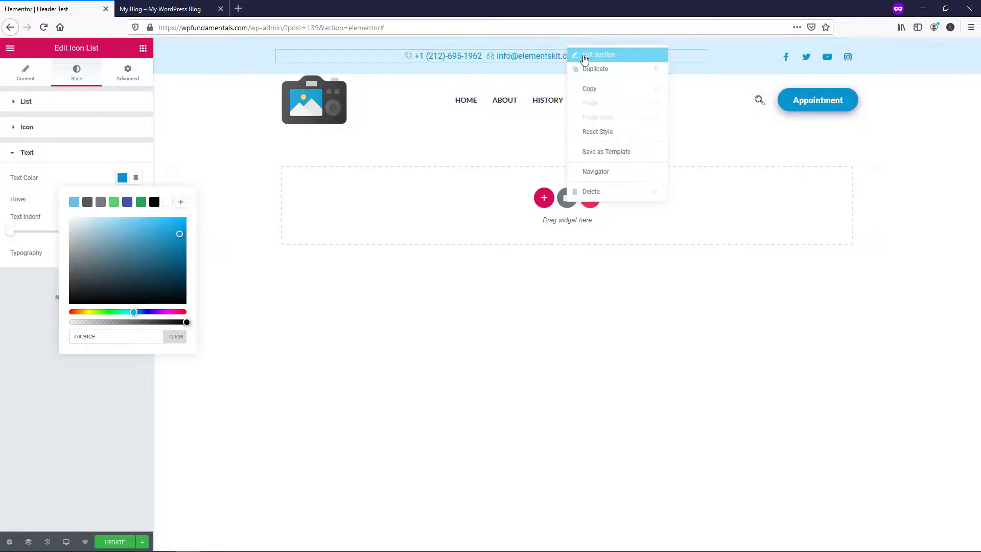
Set the top bar section's background colour to off-white #F6F6F6.
{"action": "left_click", "coordinate": [583, 54]}
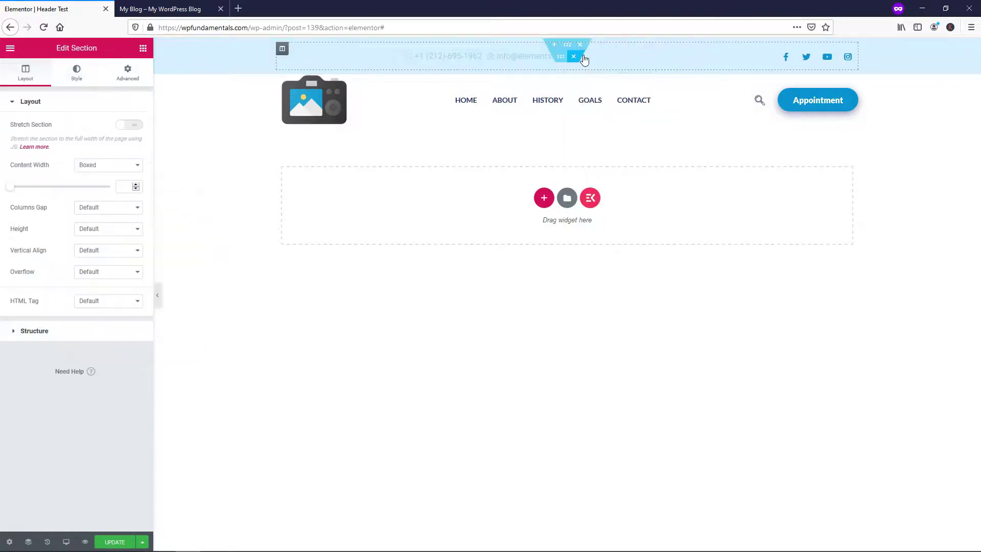
{"action": "left_click", "coordinate": [75, 77]}
{"action": "left_click", "coordinate": [123, 171]}
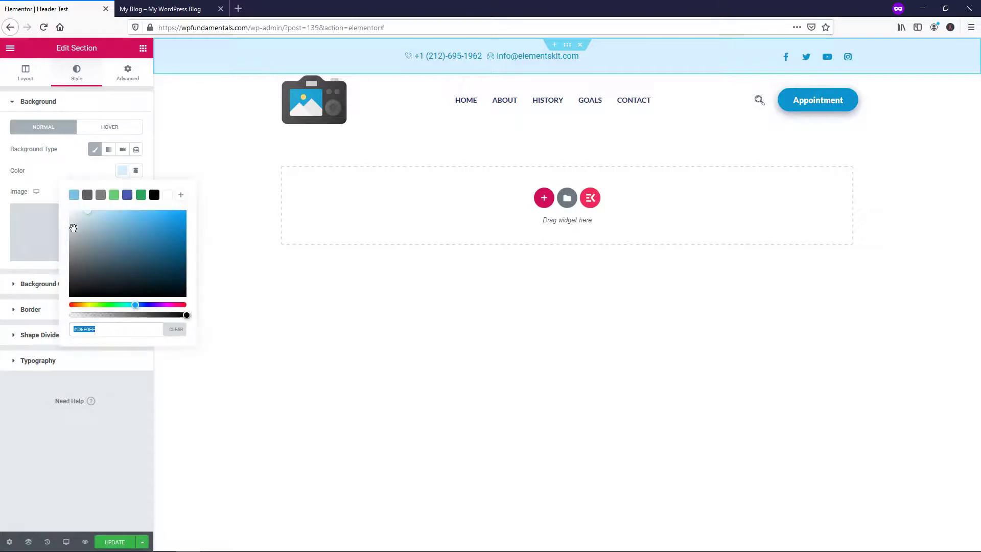
{"action": "left_click_drag", "start_coordinate": [88, 212], "coordinate": [63, 214]}
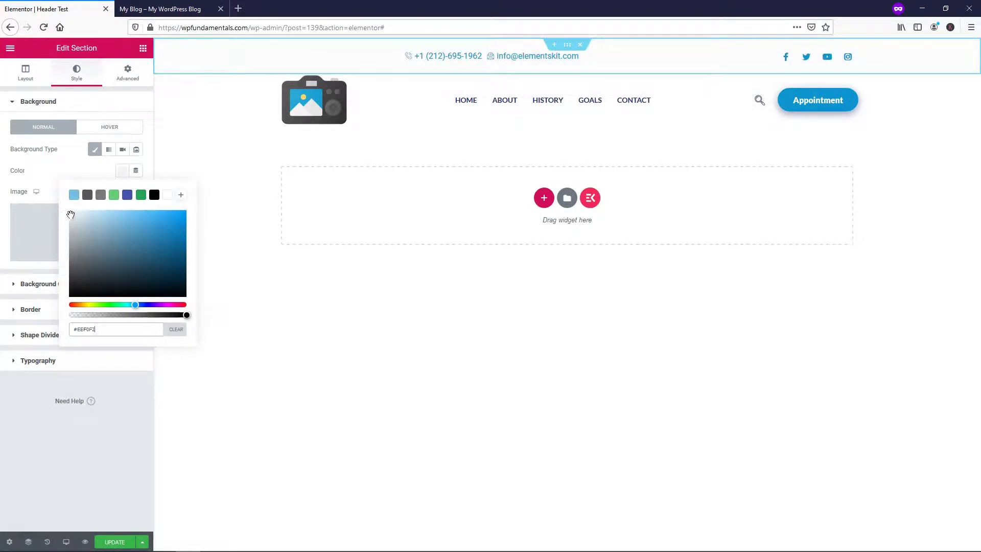
{"action": "left_click_drag", "start_coordinate": [71, 215], "coordinate": [67, 213]}
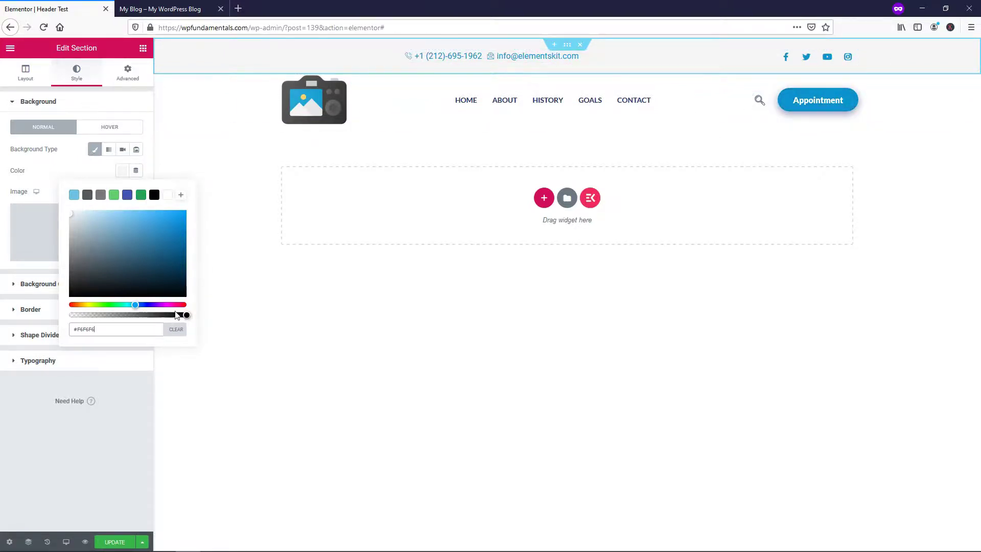
Save the header with UPDATE and exit to the WordPress dashboard.
{"action": "left_click", "coordinate": [125, 543]}
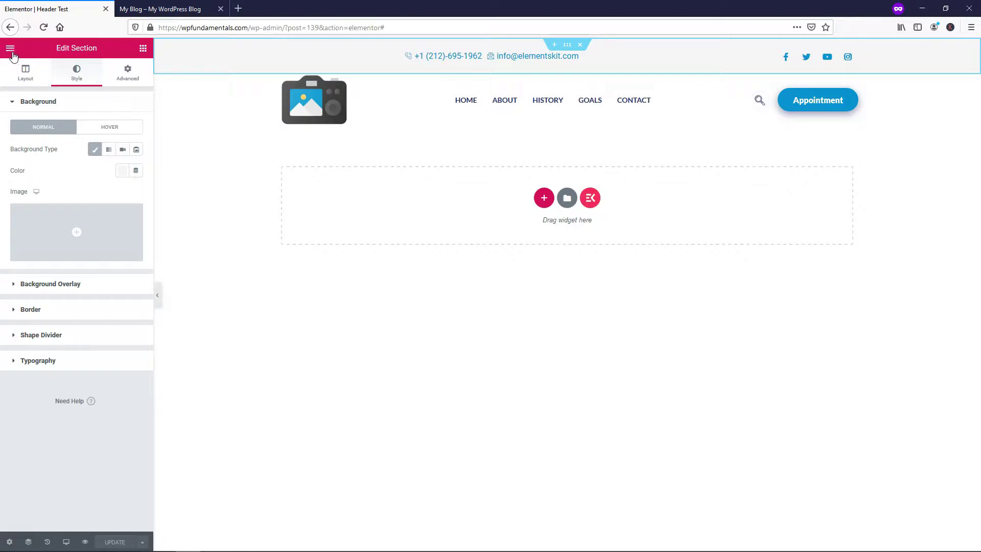
{"action": "left_click", "coordinate": [10, 49]}
{"action": "left_click", "coordinate": [56, 338]}
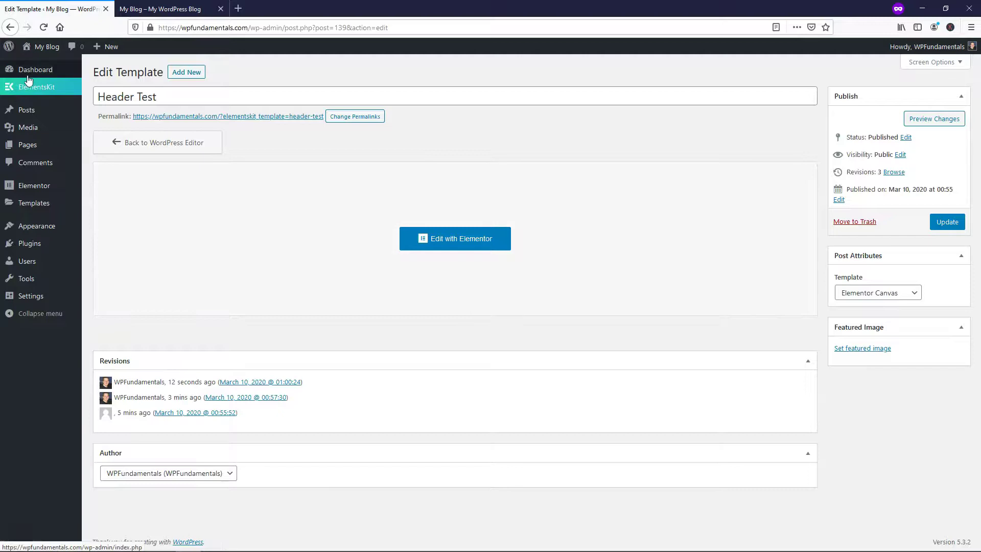
Add a new ElementsKit template of type Footer titled 'Footer Test', activate it and save.
{"action": "mouse_move", "coordinate": [31, 91]}
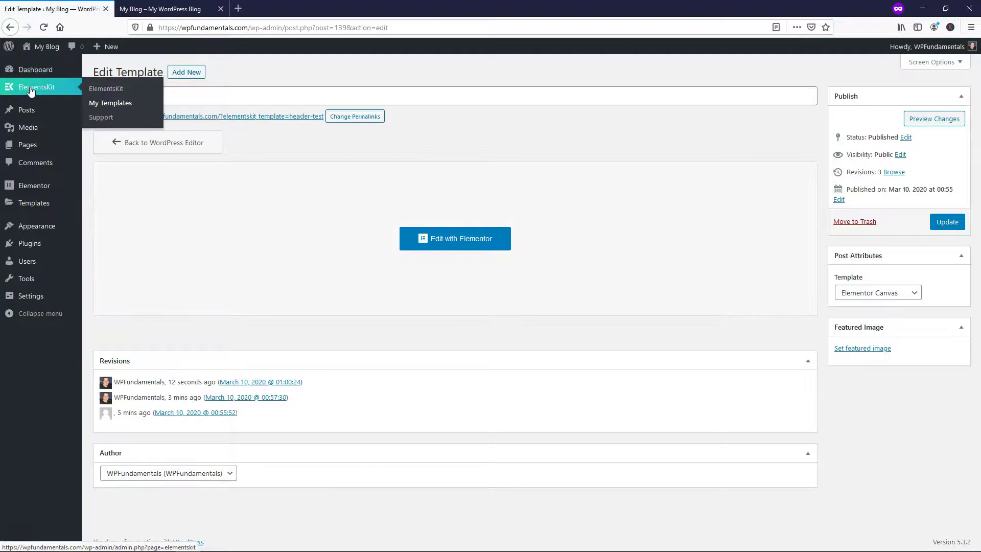
{"action": "left_click", "coordinate": [117, 104]}
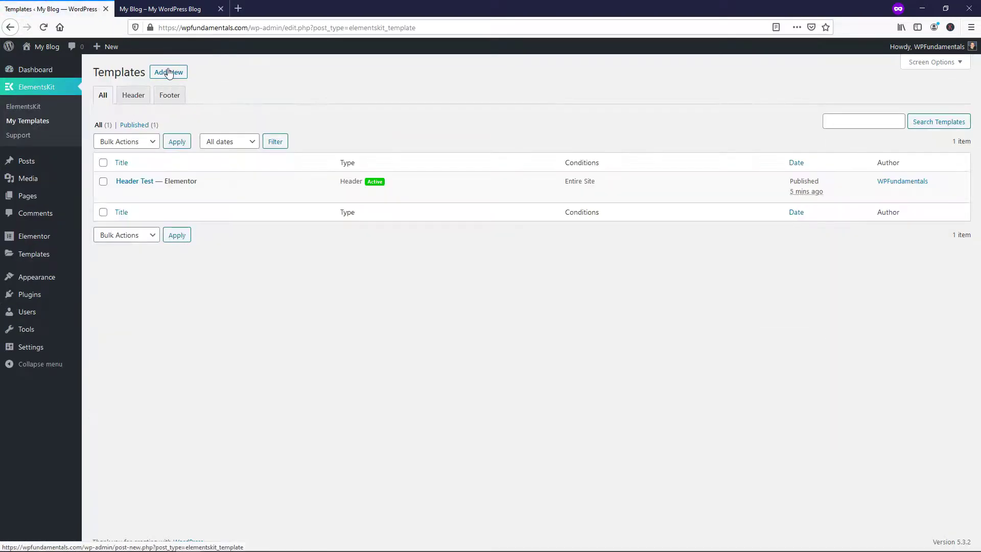
{"action": "left_click", "coordinate": [168, 71]}
{"action": "left_click", "coordinate": [494, 252]}
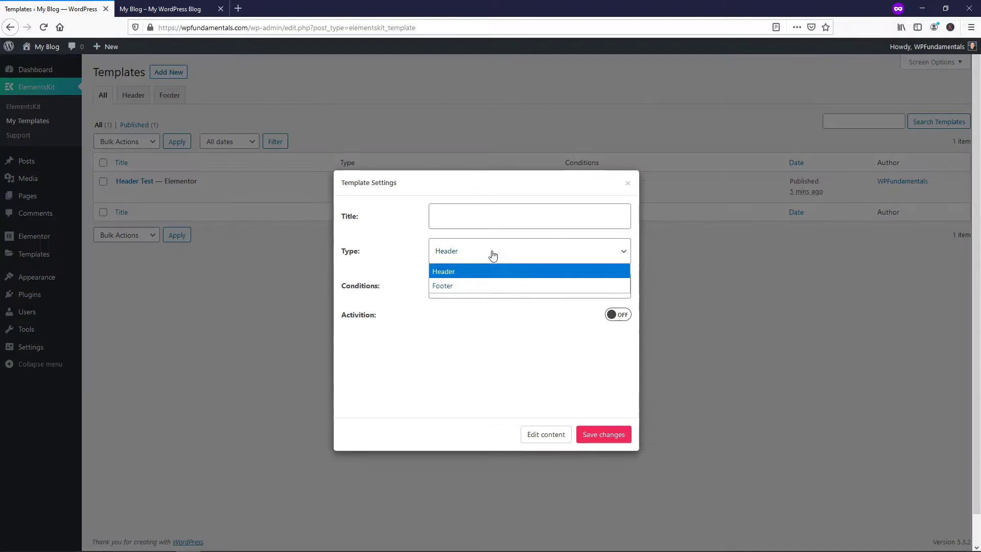
{"action": "left_click", "coordinate": [481, 285]}
{"action": "left_click", "coordinate": [493, 217]}
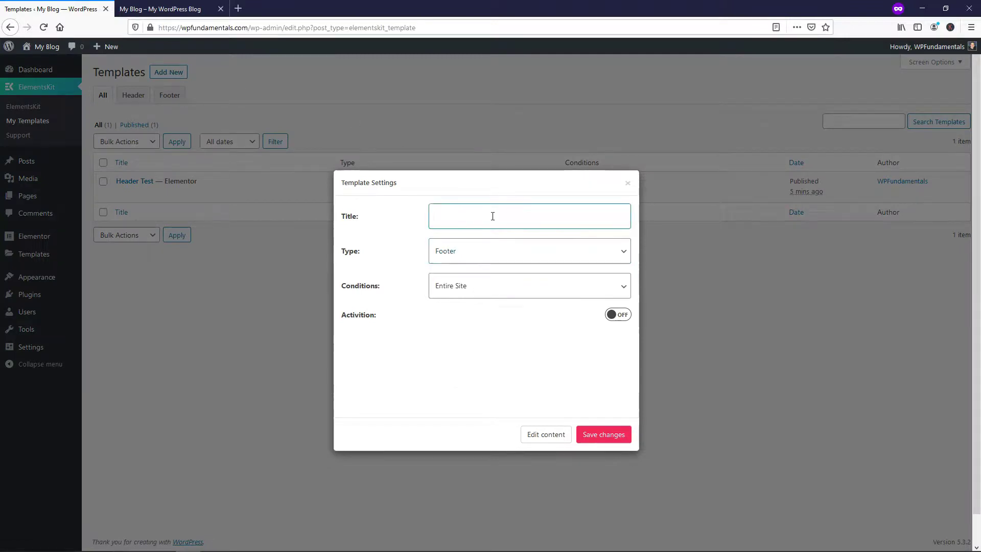
{"action": "type", "text": "Footer Test"}
{"action": "left_click", "coordinate": [626, 316]}
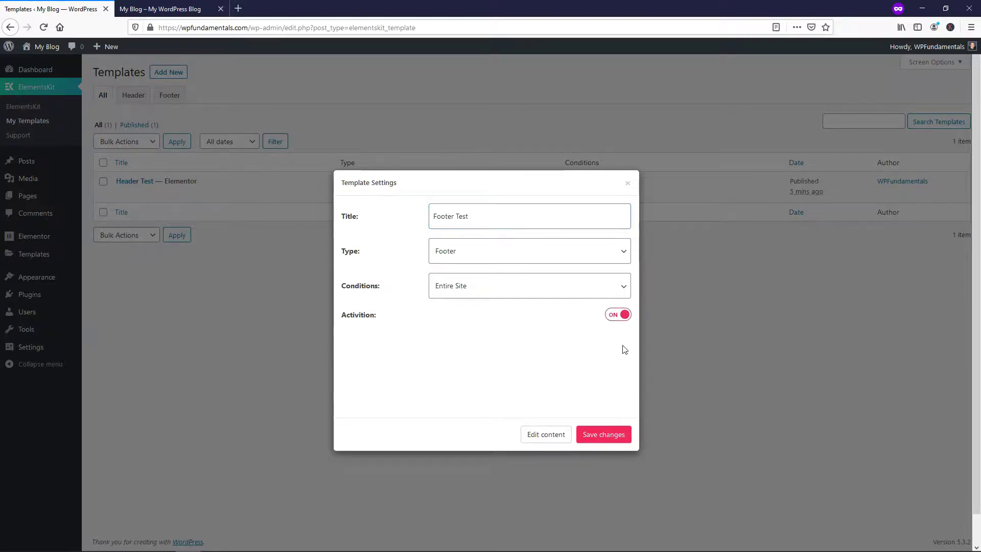
{"action": "left_click", "coordinate": [612, 435]}
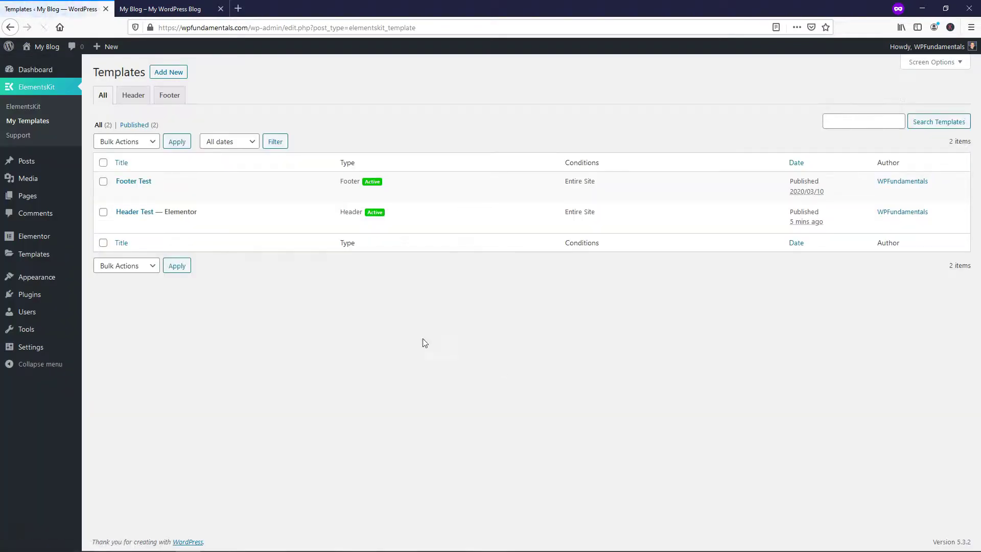
Open Footer Test in Elementor and insert the first dark design from the ElementsKit Footers library.
{"action": "left_click", "coordinate": [119, 192]}
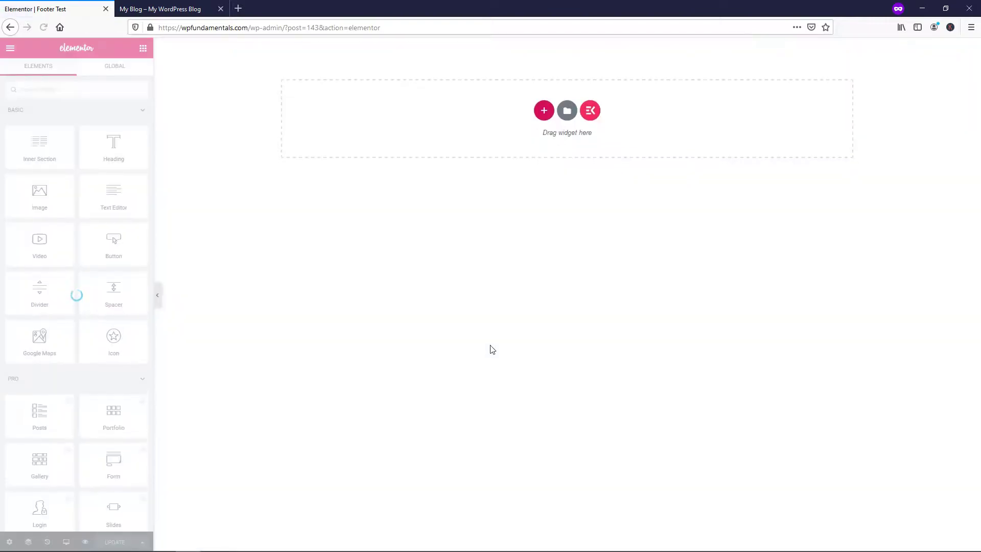
{"action": "left_click", "coordinate": [594, 109]}
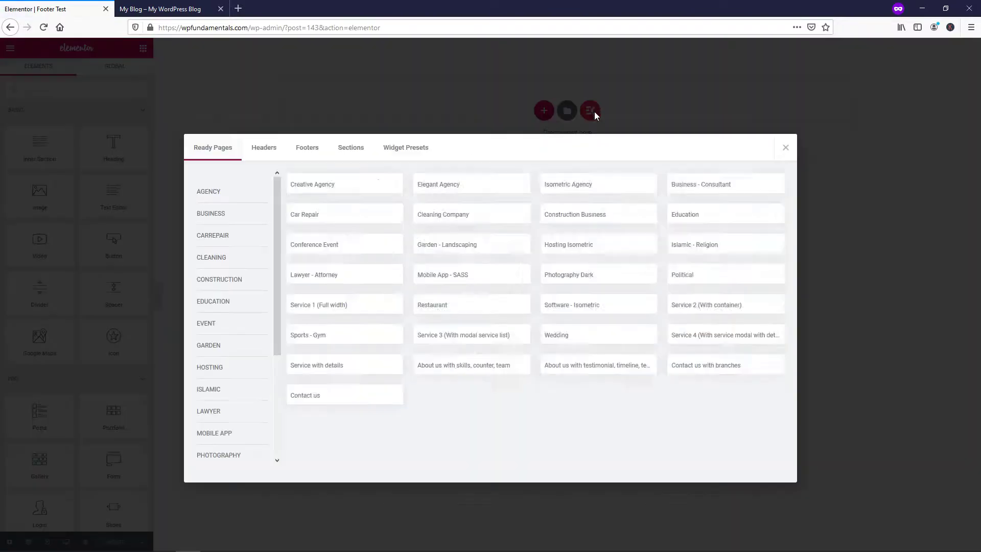
{"action": "left_click", "coordinate": [310, 149]}
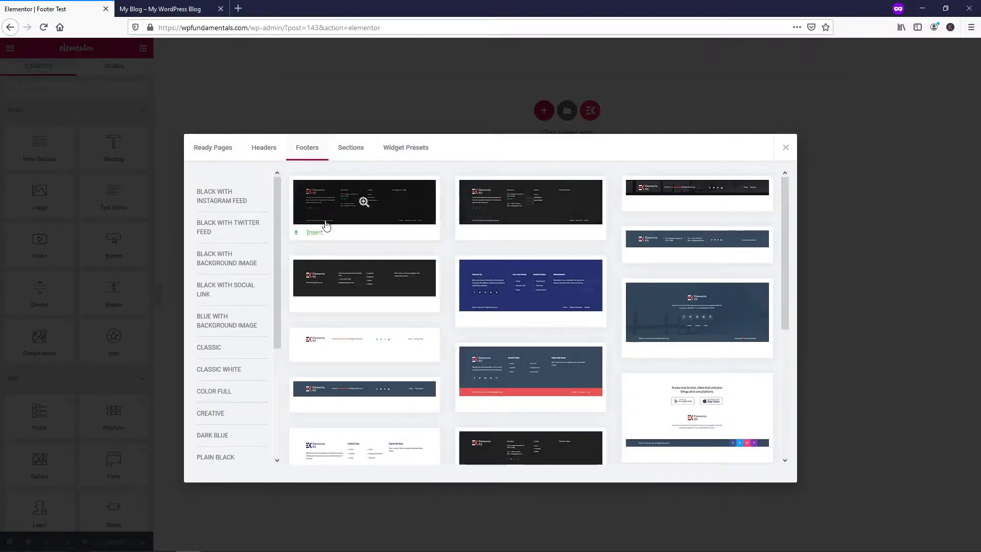
{"action": "left_click", "coordinate": [310, 234]}
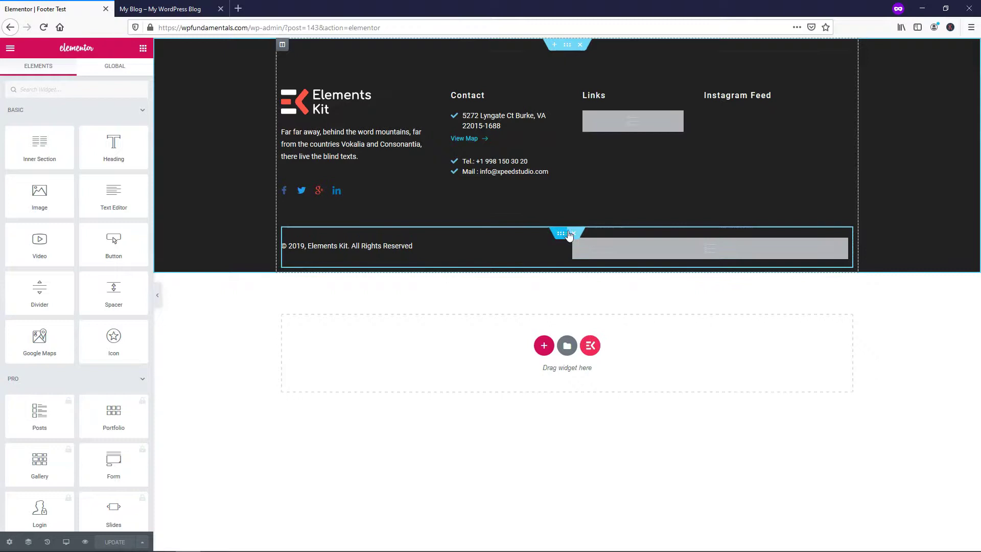
Swap the footer's Elements Kit logo for Camera-Logo.png from the Media Library.
{"action": "left_click", "coordinate": [350, 108]}
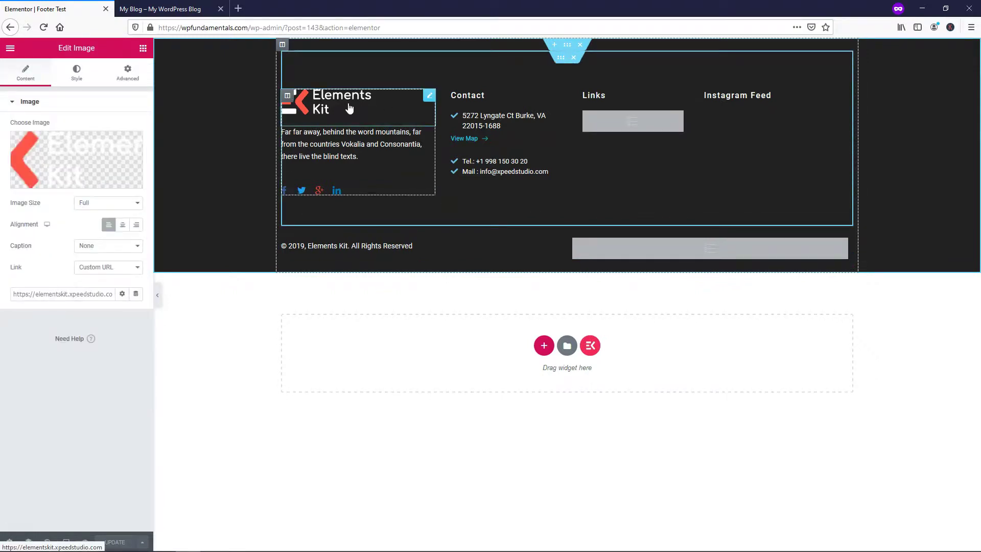
{"action": "left_click", "coordinate": [81, 150]}
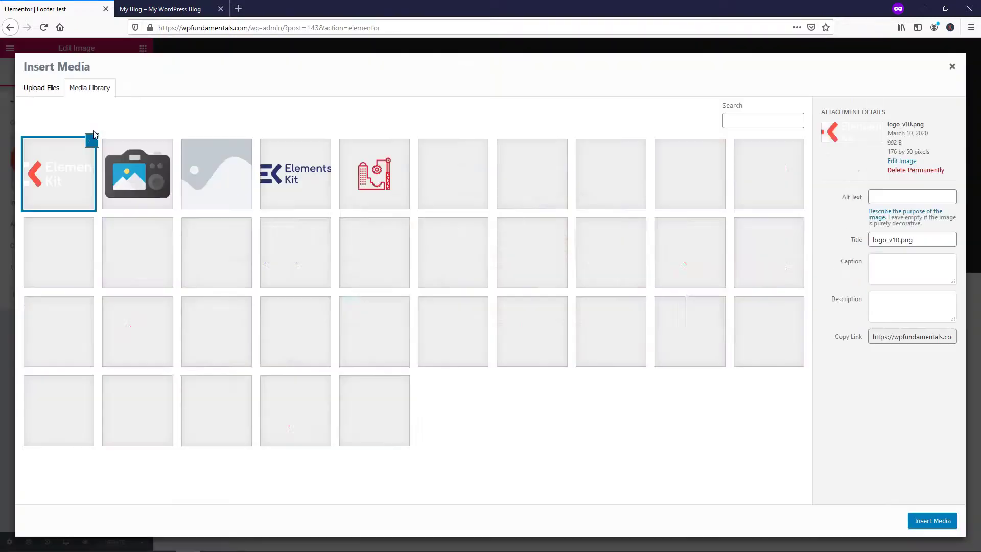
{"action": "left_click", "coordinate": [126, 177]}
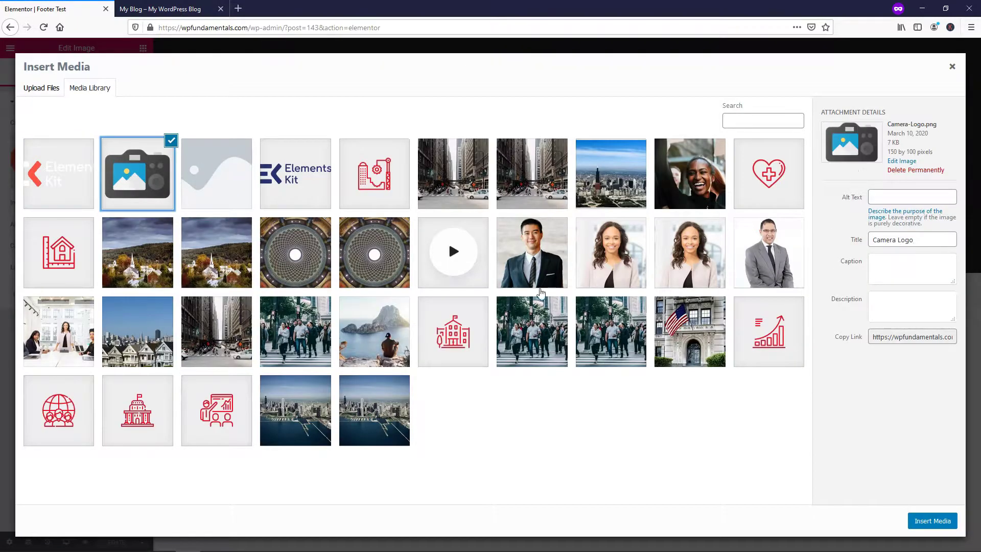
{"action": "left_click", "coordinate": [943, 521]}
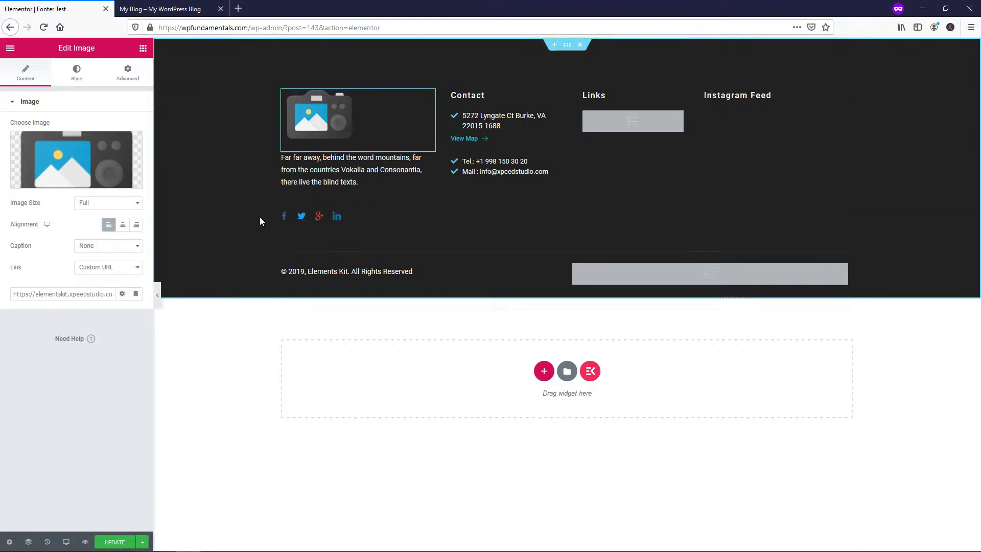
Copy the social icons into the Instagram Feed column and delete the originals under the logo.
{"action": "right_click", "coordinate": [356, 213]}
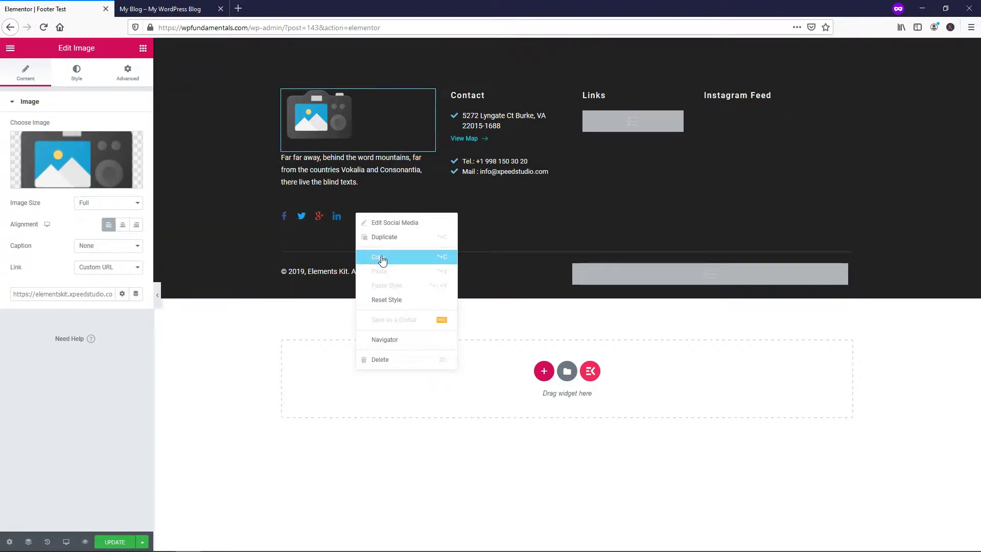
{"action": "left_click", "coordinate": [384, 255]}
{"action": "right_click", "coordinate": [729, 120]}
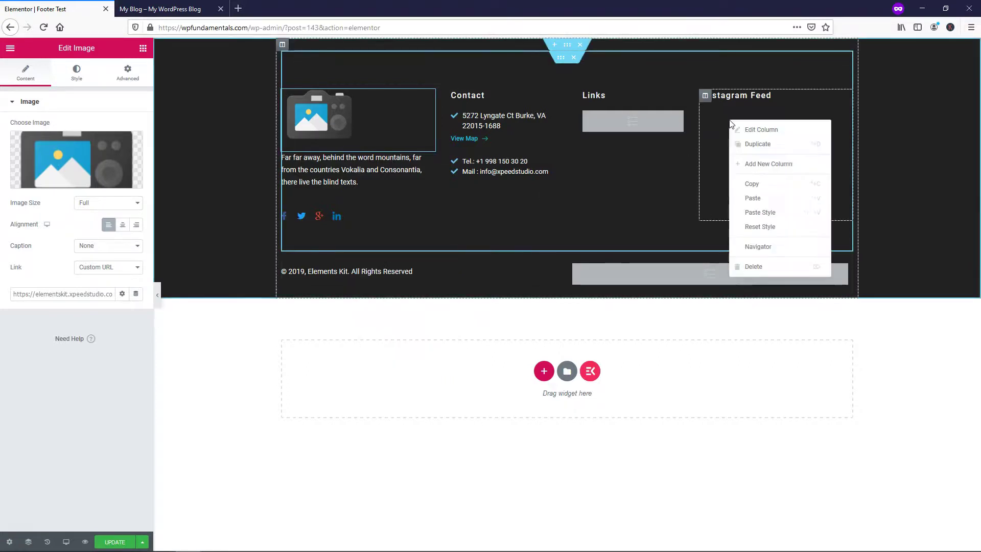
{"action": "left_click", "coordinate": [753, 199]}
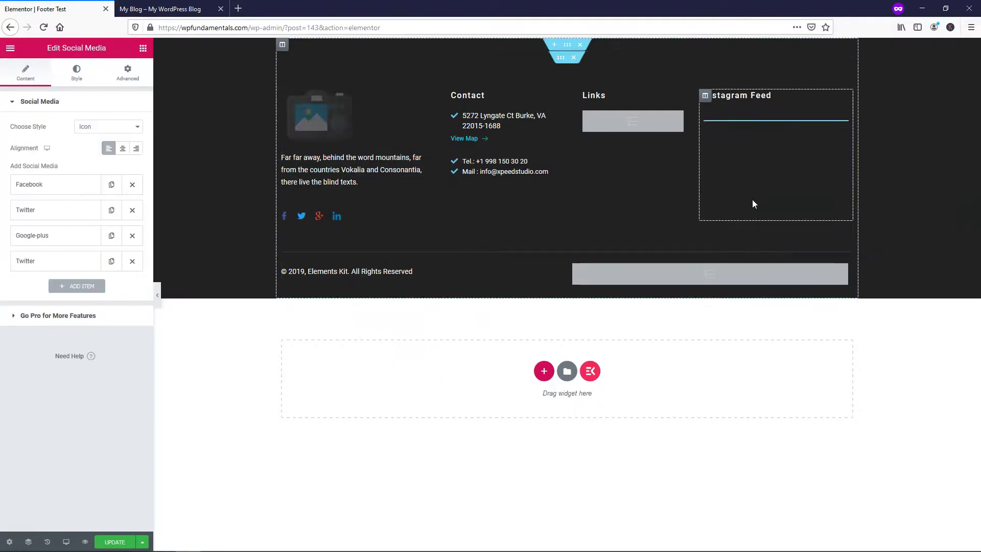
{"action": "right_click", "coordinate": [356, 214]}
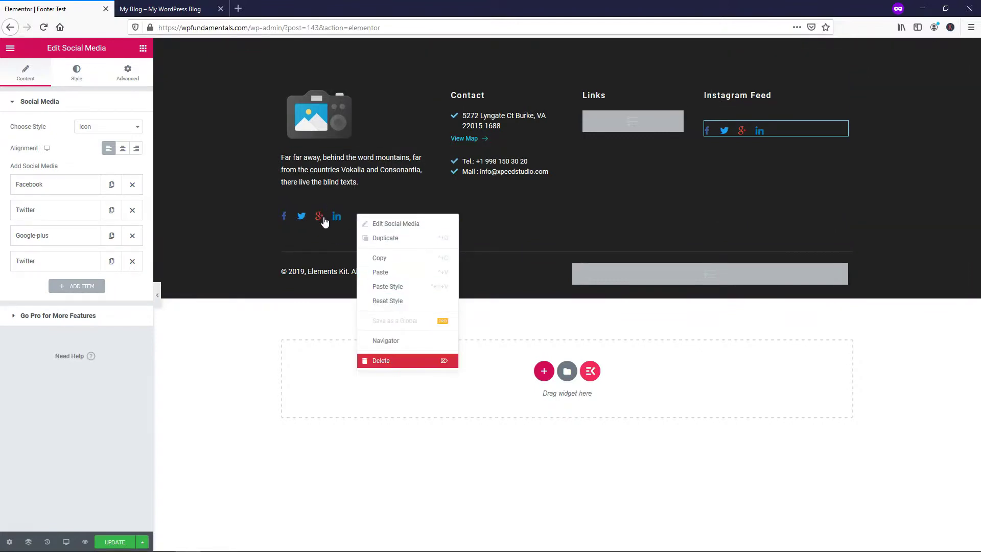
{"action": "key", "text": "Delete"}
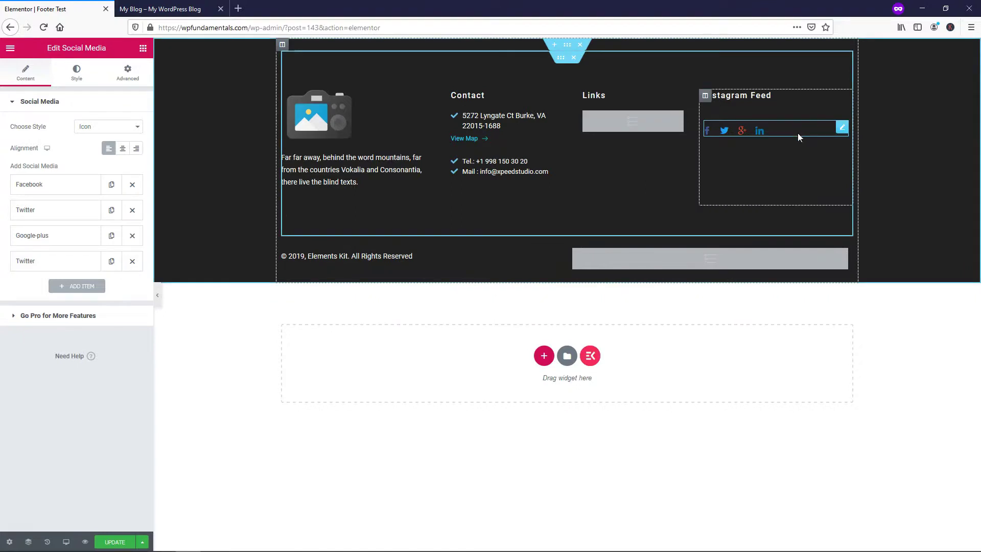
Retype the Instagram Feed column heading as 'Get Social!'.
{"action": "left_click", "coordinate": [775, 97]}
{"action": "triple_click", "coordinate": [775, 97]}
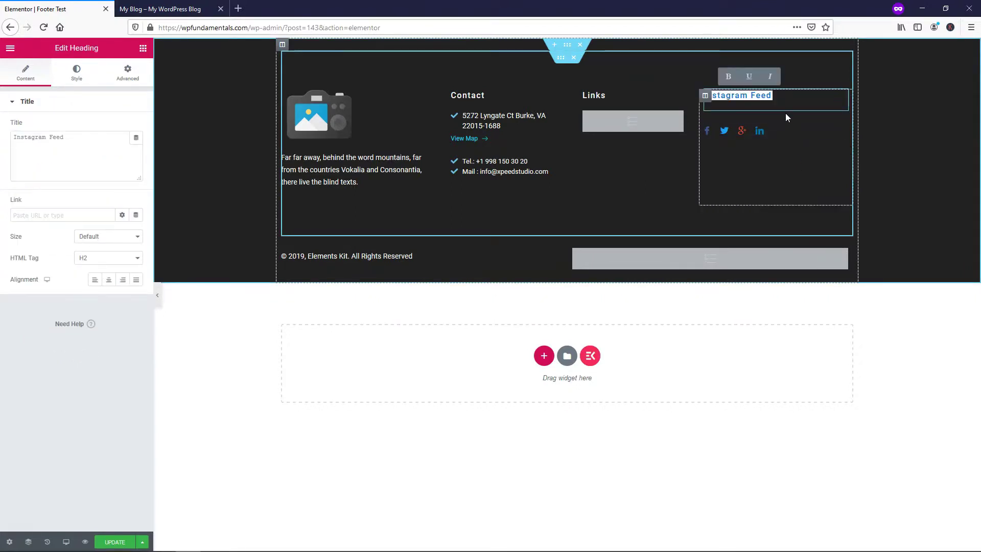
{"action": "type", "text": "Get S"}
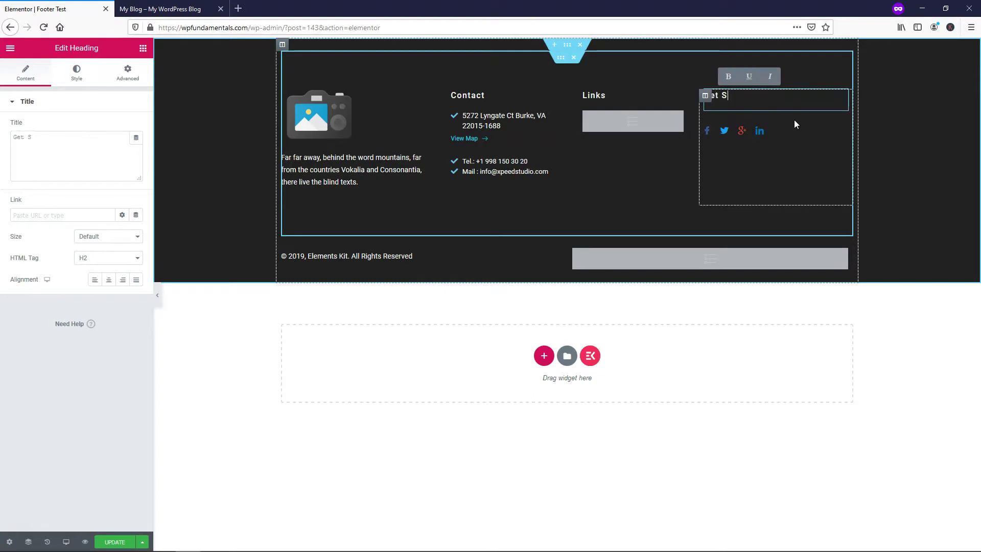
{"action": "type", "text": "ocial!"}
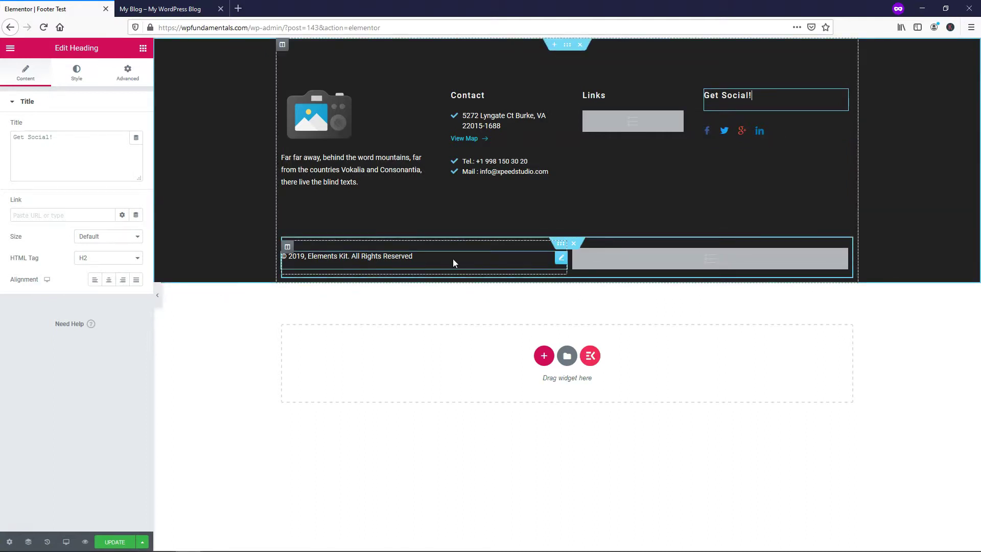
Delete the copyright row, trim the camera logo's paragraph to one line, and save the footer.
{"action": "left_click", "coordinate": [573, 245]}
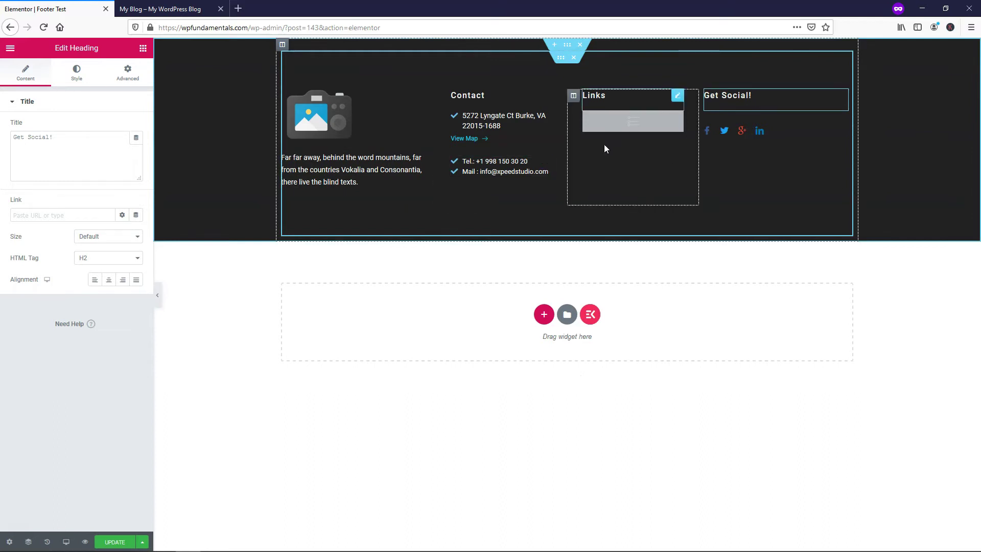
{"action": "left_click", "coordinate": [377, 180]}
{"action": "left_click_drag", "start_coordinate": [376, 179], "coordinate": [289, 174]}
{"action": "key", "text": "BackSpace"}
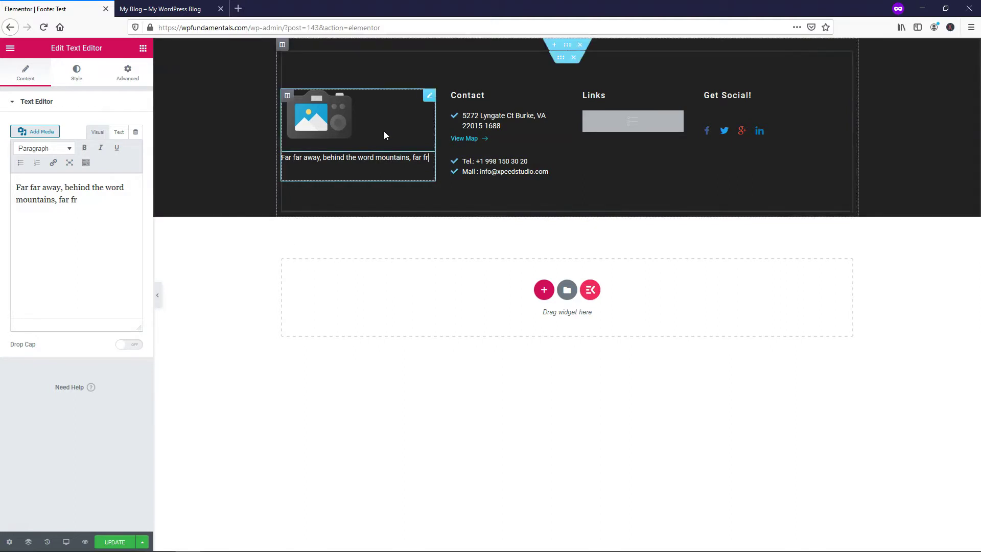
{"action": "left_click", "coordinate": [117, 542]}
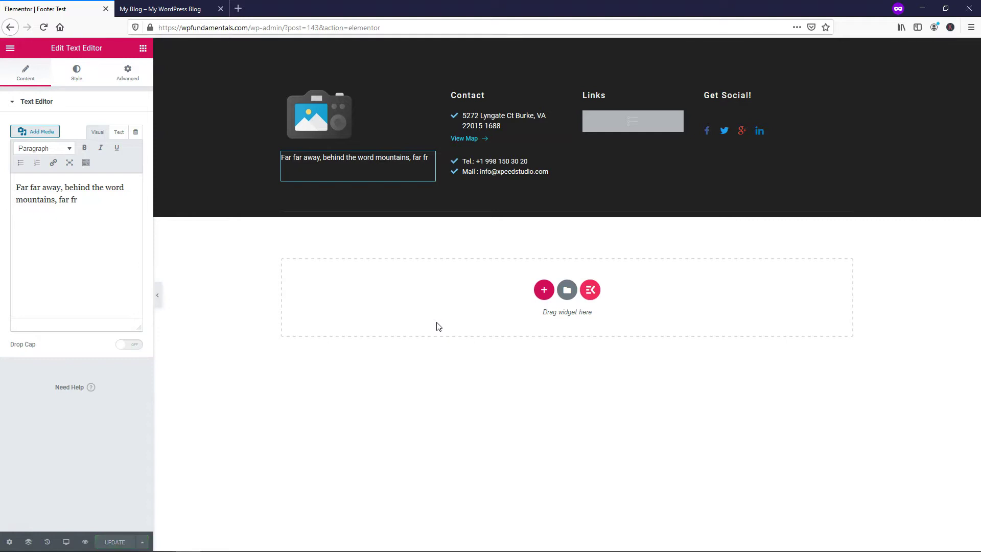